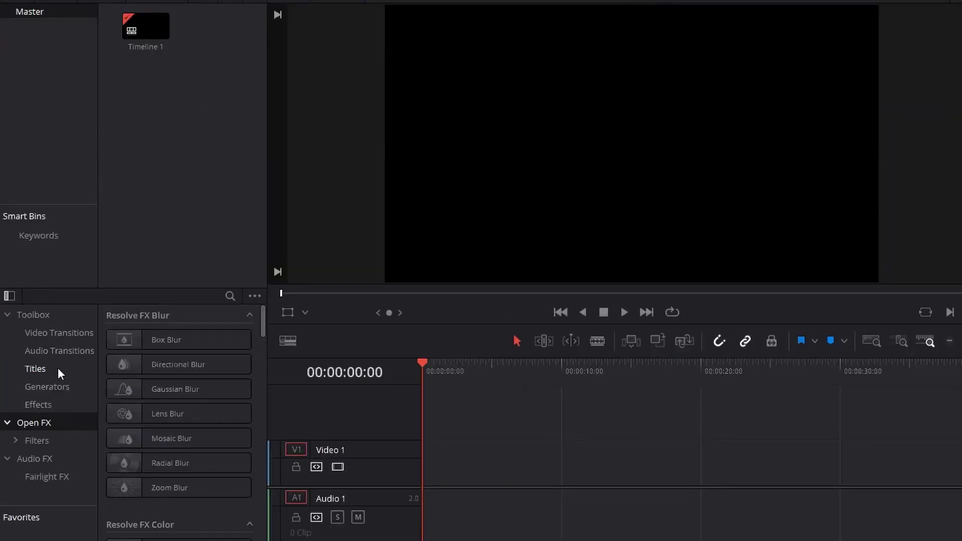
# Browse the title presets and add the basic Text title at the start of the Video 1 track
pyautogui.click(37, 345)
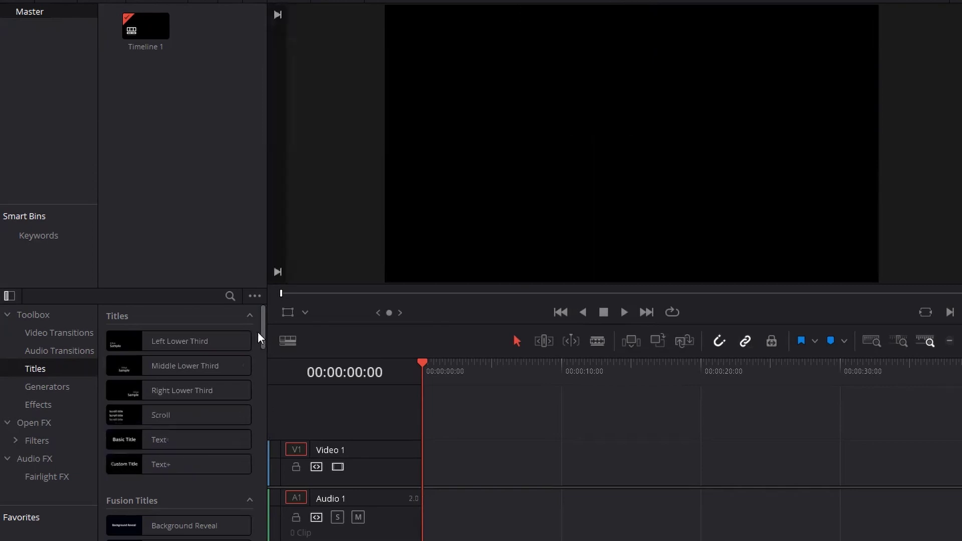
pyautogui.moveTo(260, 336); pyautogui.dragTo(261, 364)
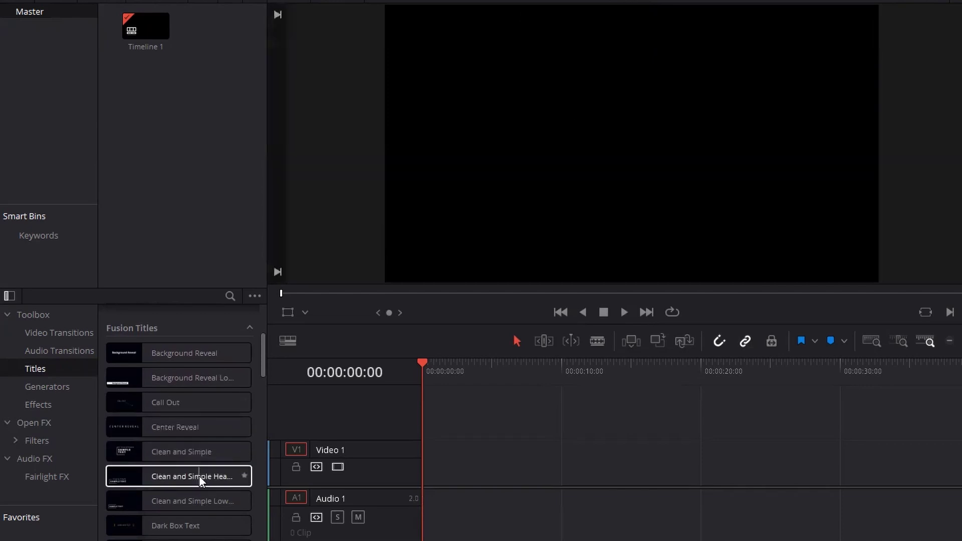
pyautogui.scroll(-5, 191, 454)
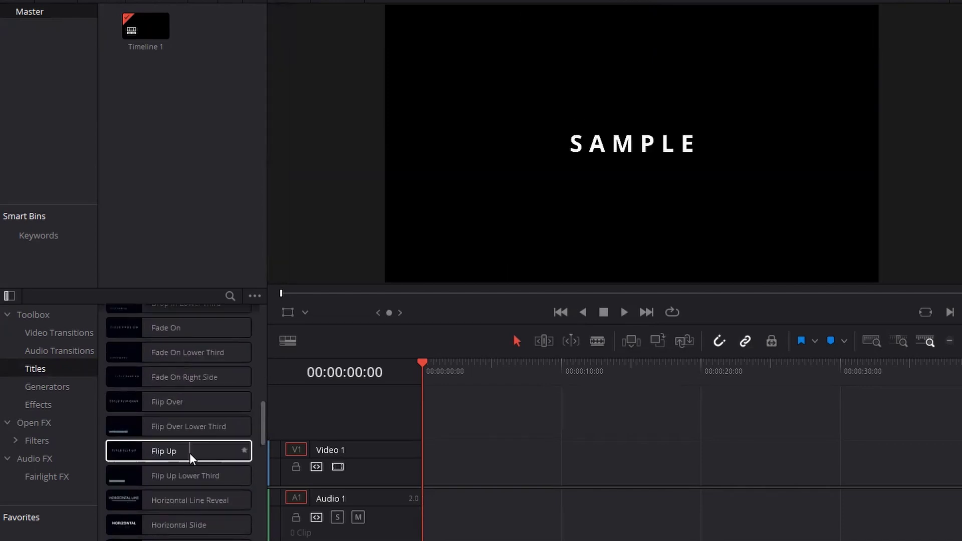
pyautogui.scroll(10, 189, 453)
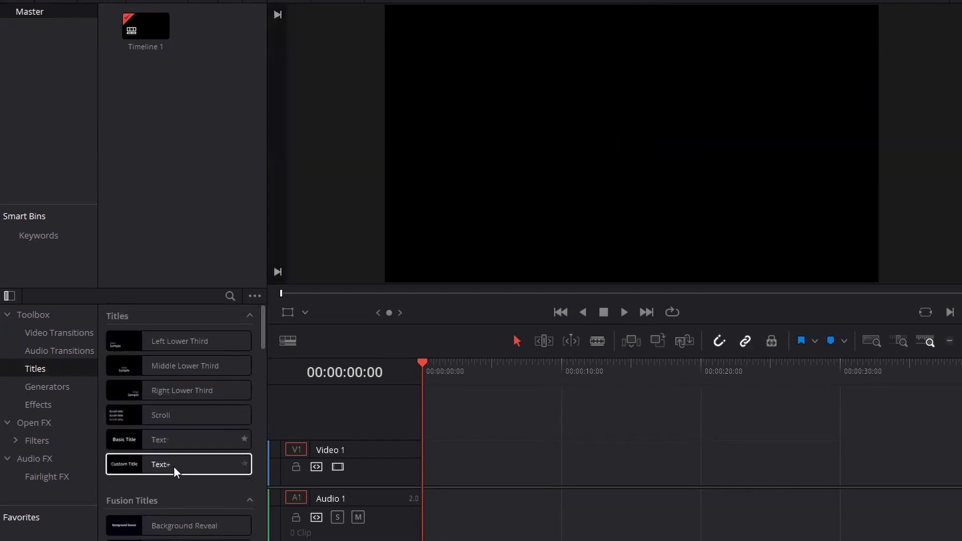
pyautogui.click(165, 438)
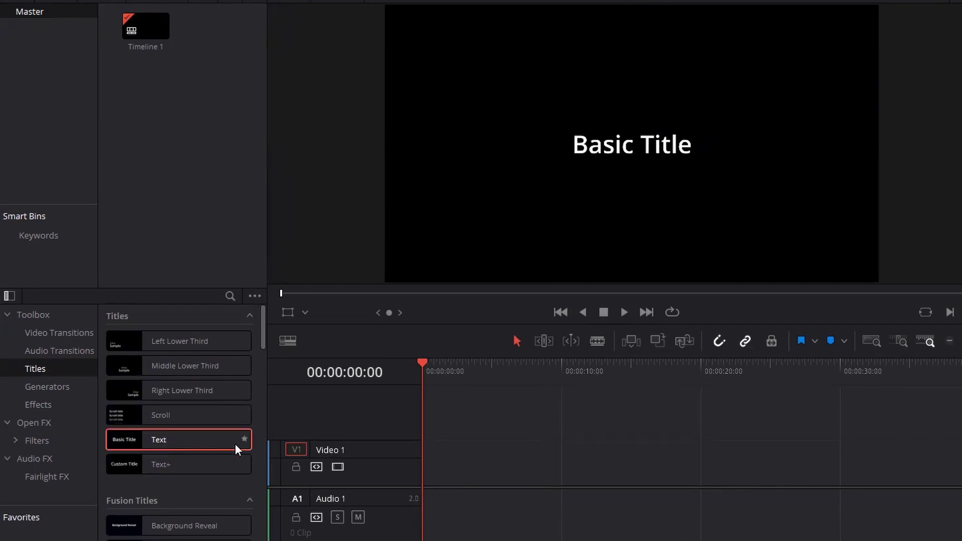
pyautogui.moveTo(455, 466); pyautogui.dragTo(462, 468)
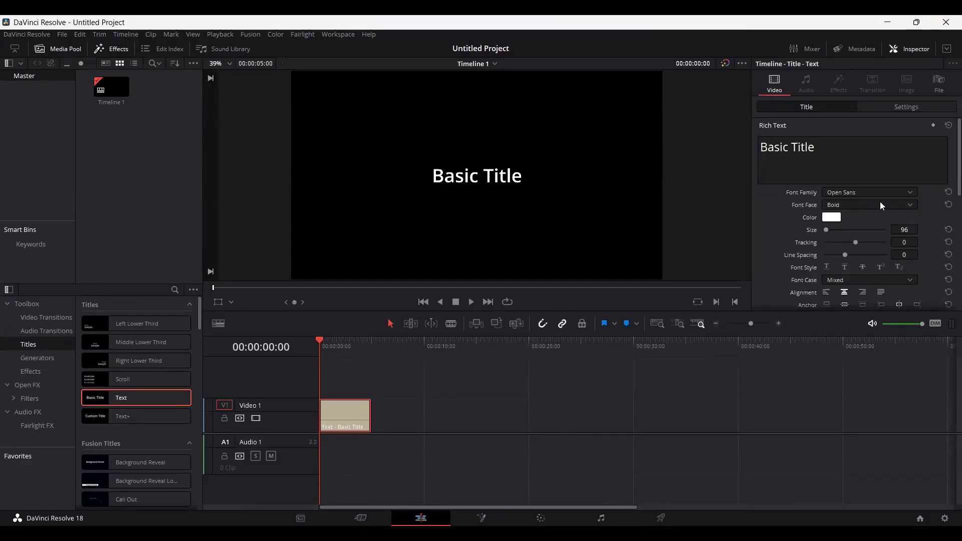
# Replace the basic title's wording with "TEXT"
pyautogui.click(815, 146)
pyautogui.moveTo(814, 146); pyautogui.dragTo(766, 139)
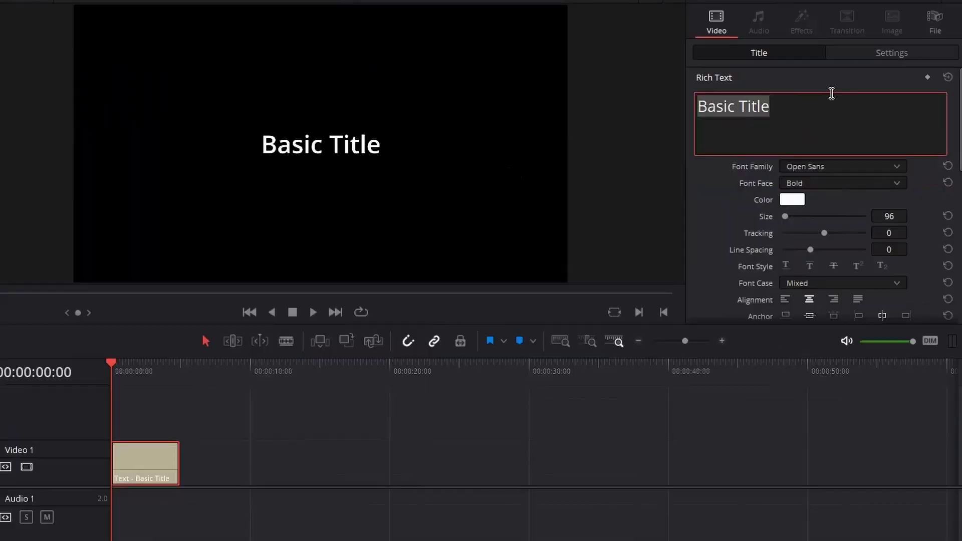
pyautogui.write('T')
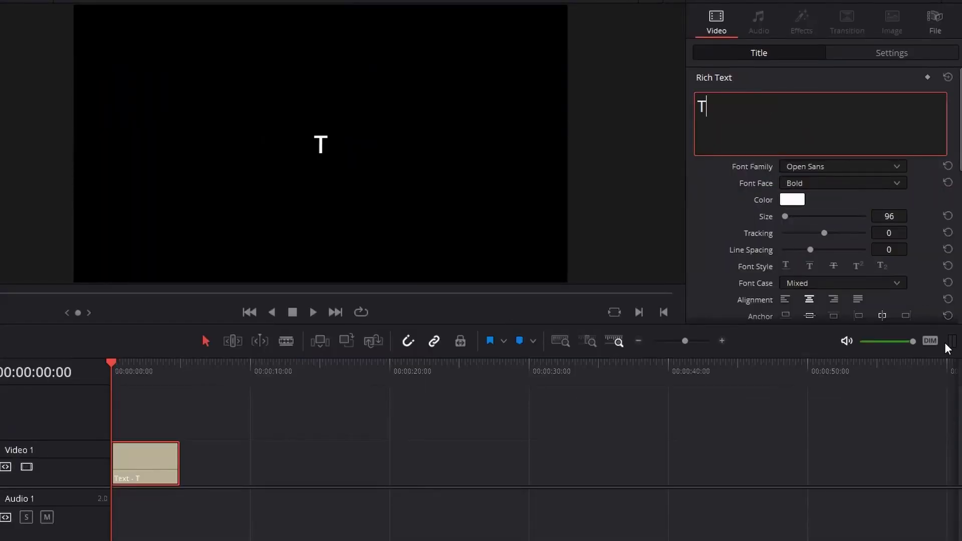
pyautogui.write('EWXT')
pyautogui.press('BackSpace')
pyautogui.press('BackSpace')
pyautogui.press('BackSpace')
pyautogui.write('XT')
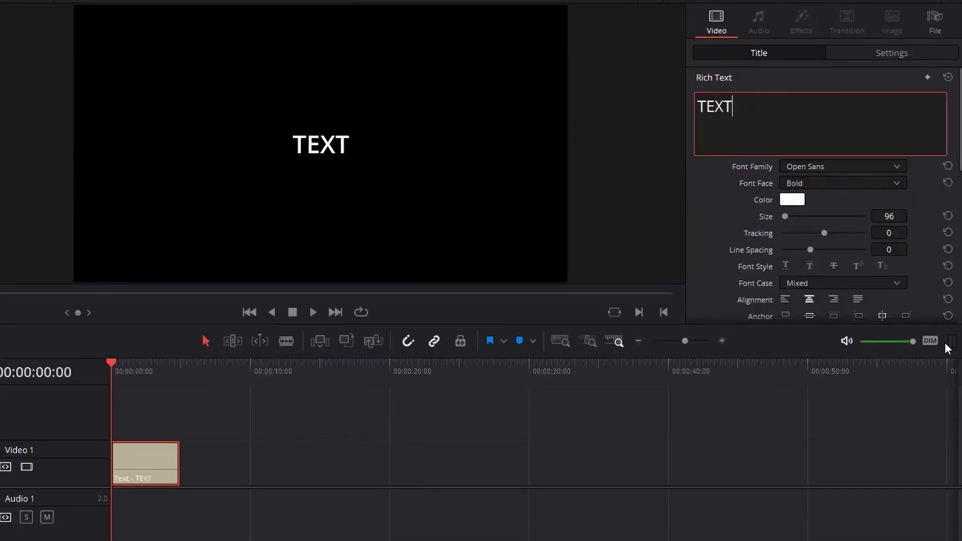
# Use the Open Sans font for the title and set size 667, tracking -28 and line spacing 119
pyautogui.click(879, 171)
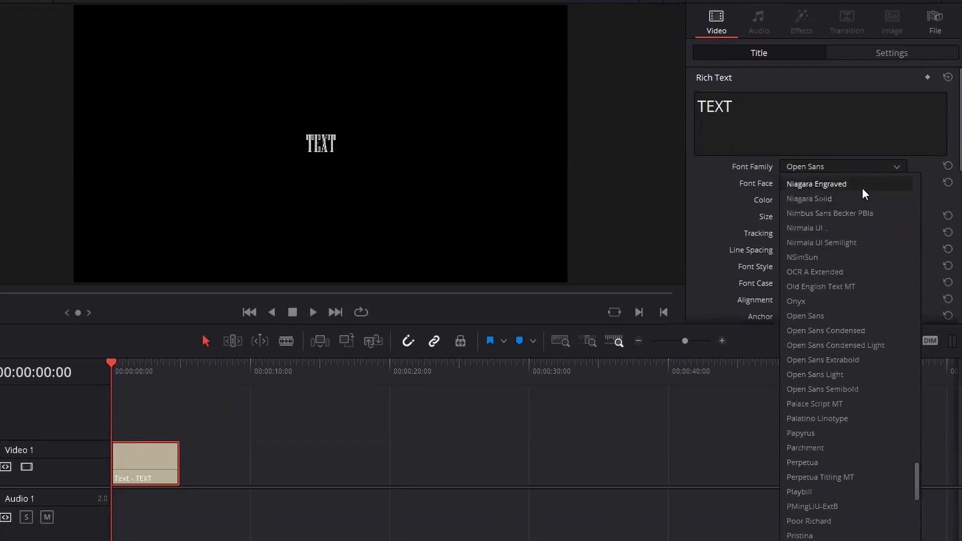
pyautogui.click(837, 298)
pyautogui.moveTo(783, 217); pyautogui.dragTo(822, 249)
pyautogui.scroll(-3, 929, 236)
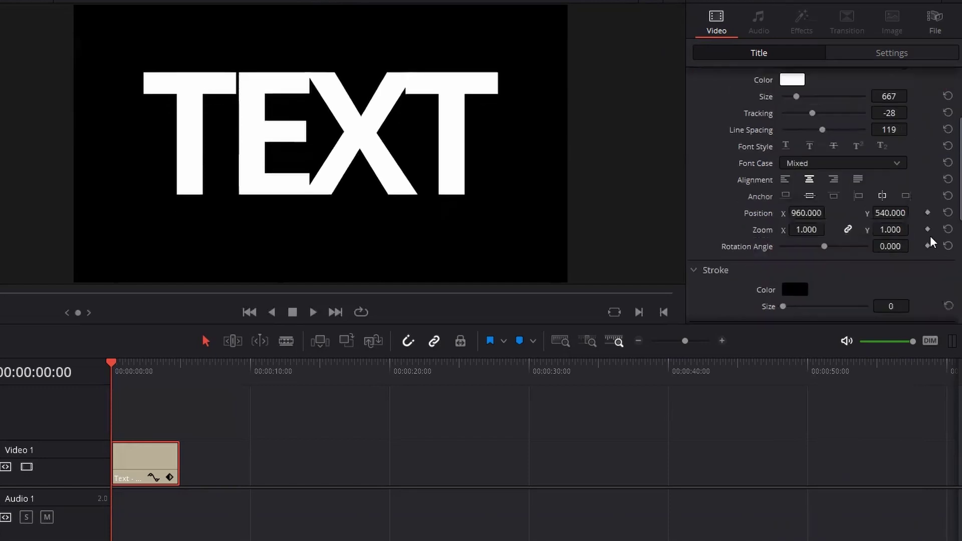
# Try the font case options on the title and set it to All Lowercase
pyautogui.click(897, 163)
pyautogui.click(794, 186)
pyautogui.click(802, 164)
pyautogui.click(810, 214)
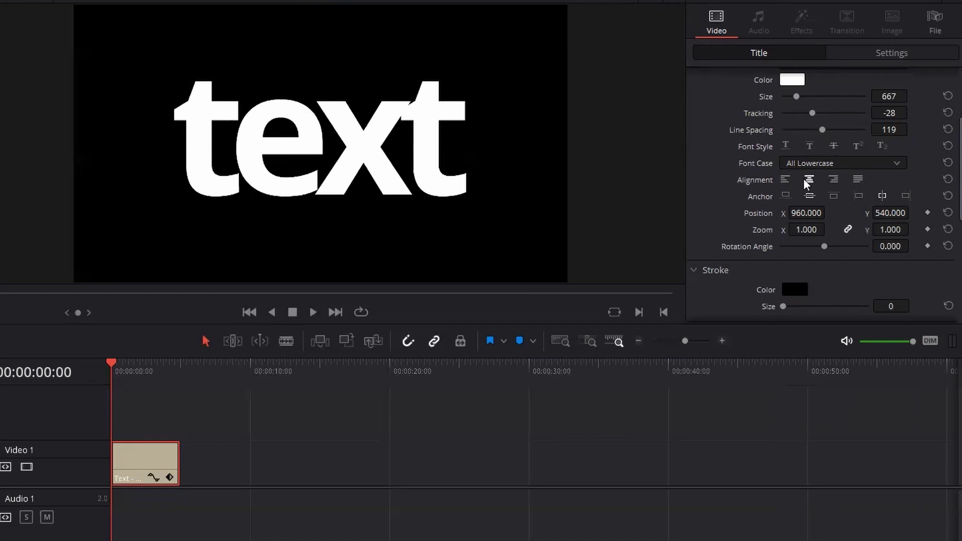
# Examine the title's remaining text properties, including stroke, drop shadow and background
pyautogui.scroll(-3, 804, 181)
pyautogui.scroll(7, 747, 192)
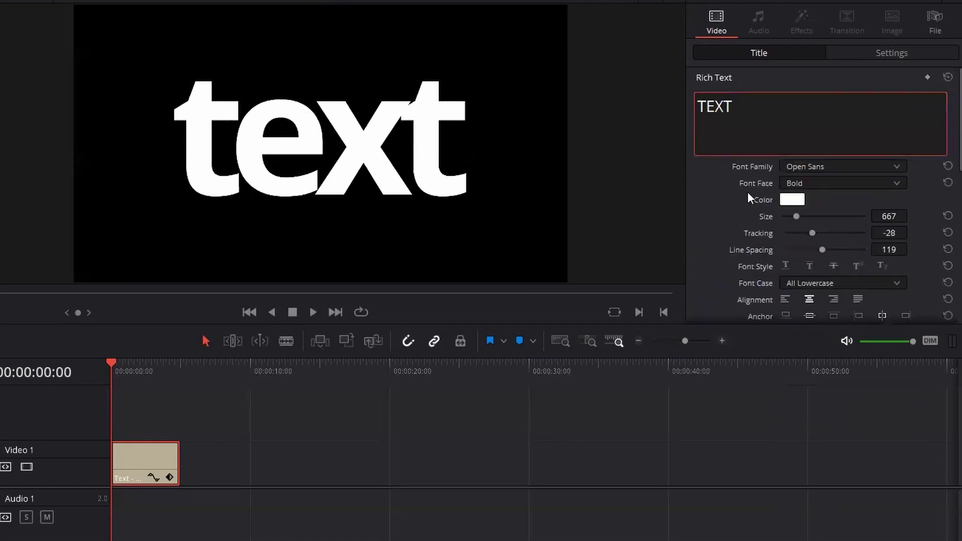
pyautogui.scroll(-12, 747, 191)
pyautogui.scroll(3, 746, 196)
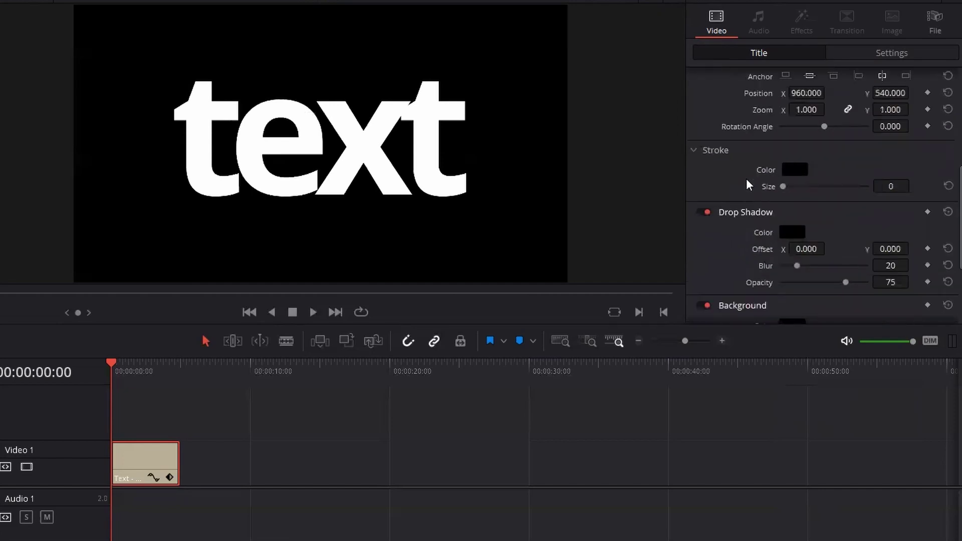
pyautogui.scroll(3, 746, 184)
pyautogui.scroll(-1, 744, 202)
pyautogui.moveTo(782, 228)
pyautogui.mouseDown()
pyautogui.moveTo(861, 227)
pyautogui.moveTo(746, 236)
pyautogui.mouseUp()
pyautogui.scroll(-2, 738, 202)
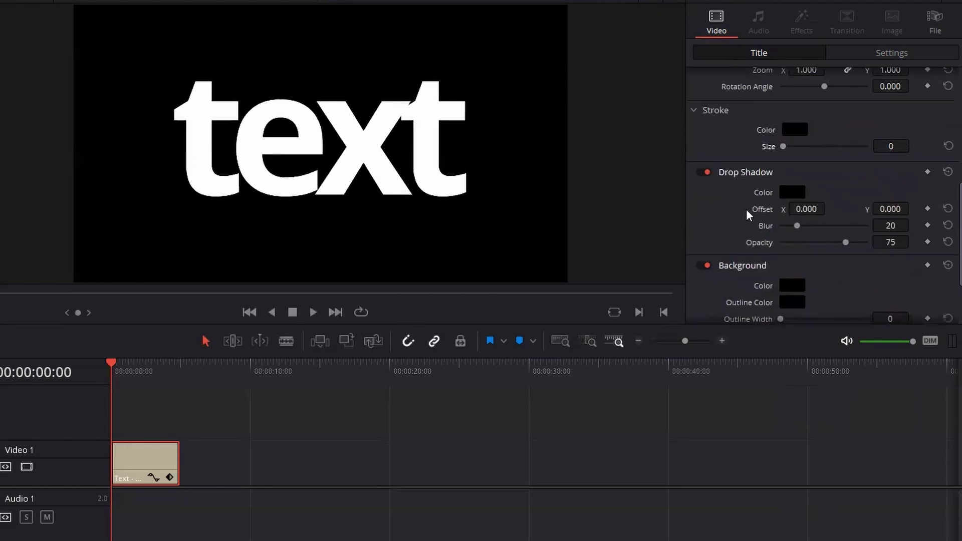
pyautogui.scroll(-2, 747, 209)
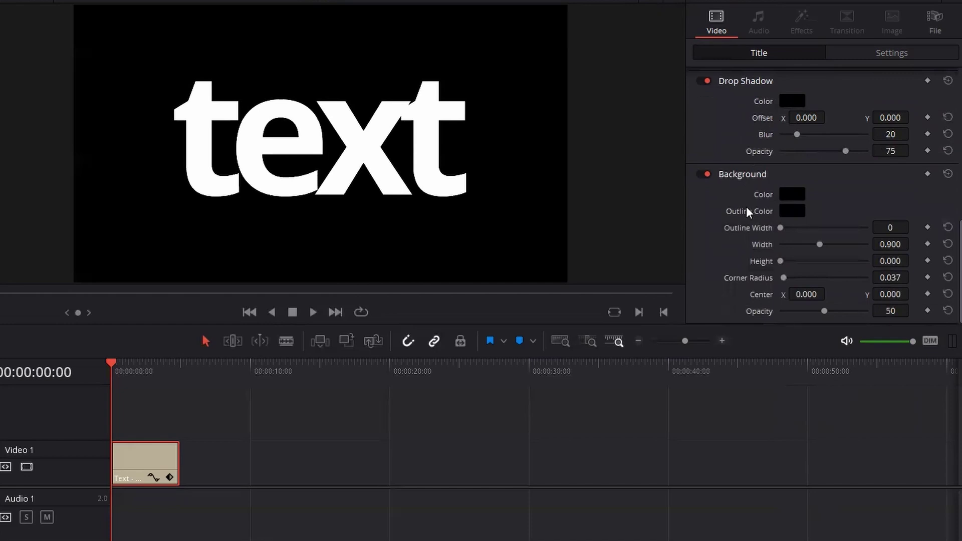
pyautogui.scroll(8, 747, 207)
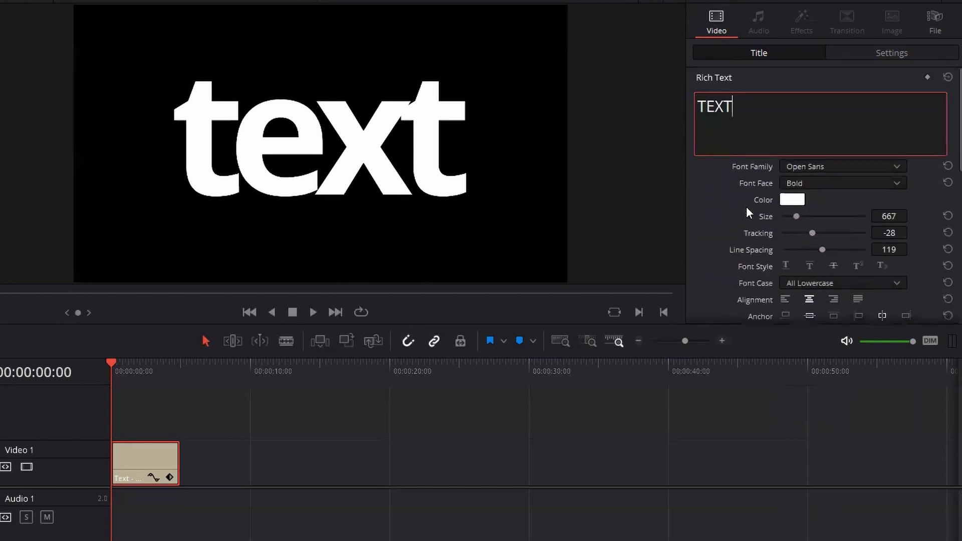
# Set the title clip's transform zoom to 0.920 and its X position to -19
pyautogui.click(874, 54)
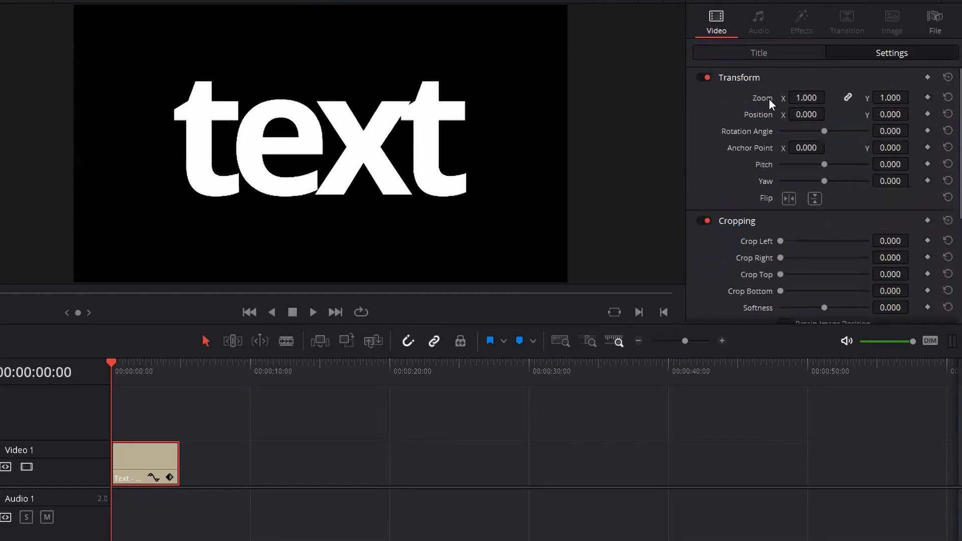
pyautogui.moveTo(808, 98)
pyautogui.mouseDown()
pyautogui.moveTo(829, 97)
pyautogui.moveTo(813, 107)
pyautogui.mouseUp()
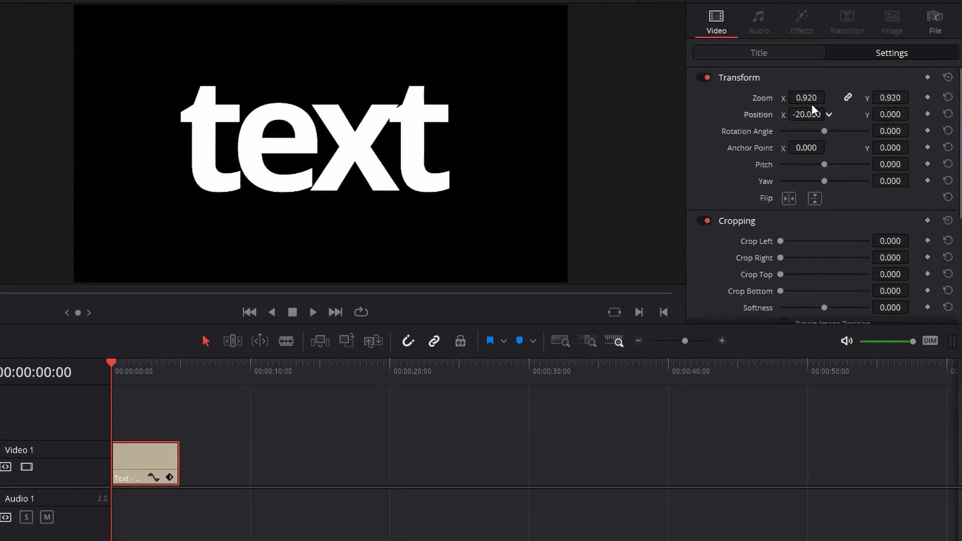
pyautogui.click(842, 76)
pyautogui.click(833, 76)
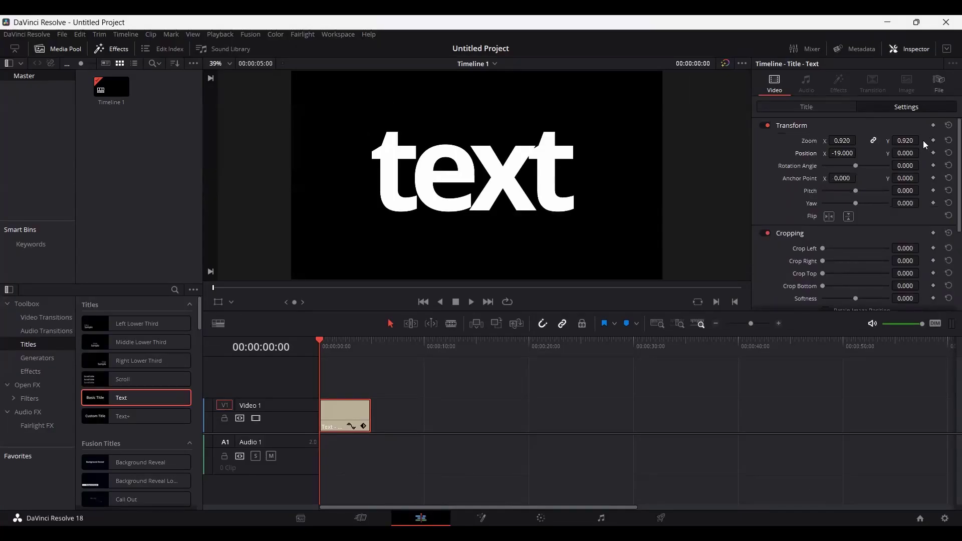
# Add a Text+ title to Video 1 at about 10 seconds, after the first title, and show its title properties
pyautogui.click(128, 421)
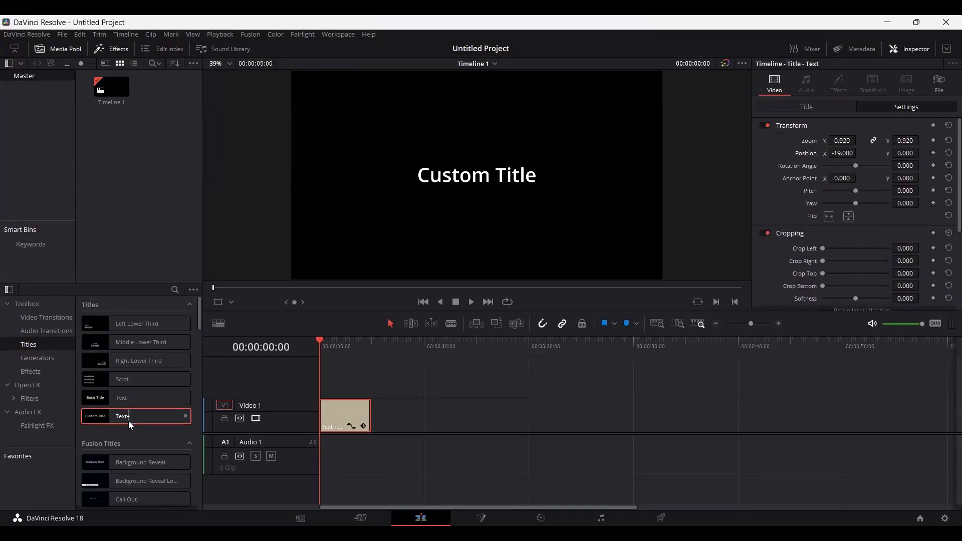
pyautogui.moveTo(379, 417); pyautogui.dragTo(421, 414)
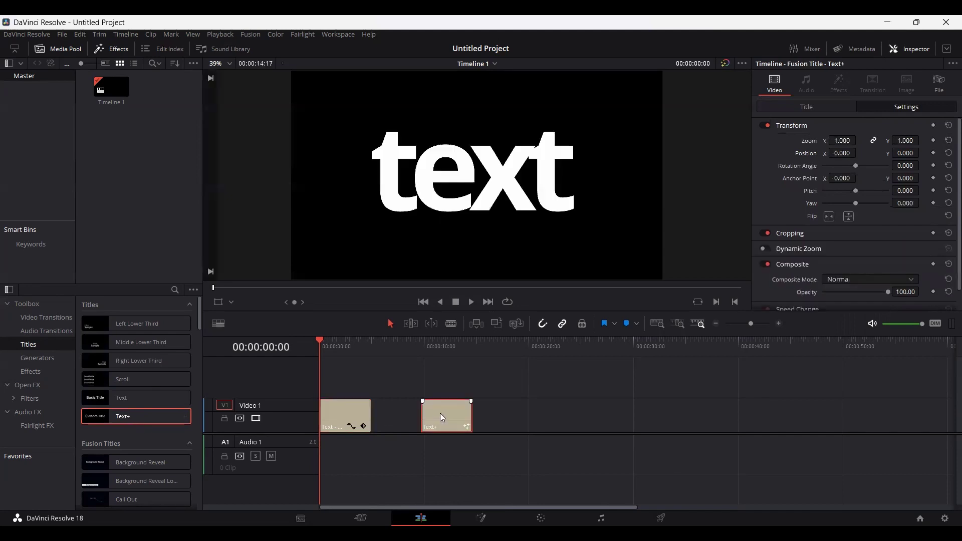
pyautogui.click(838, 109)
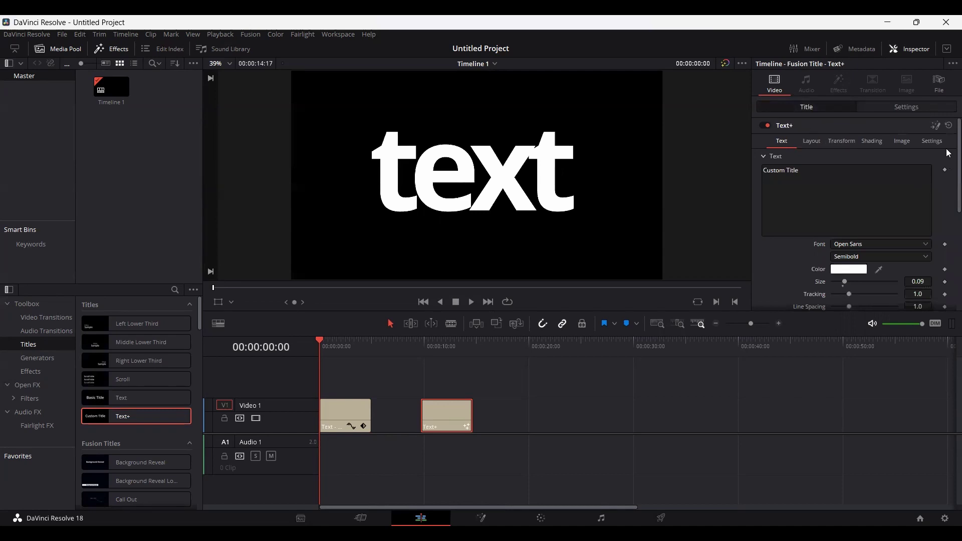
# Compare the range of Text+ title properties with those of the basic Text title
pyautogui.scroll(-10, 948, 210)
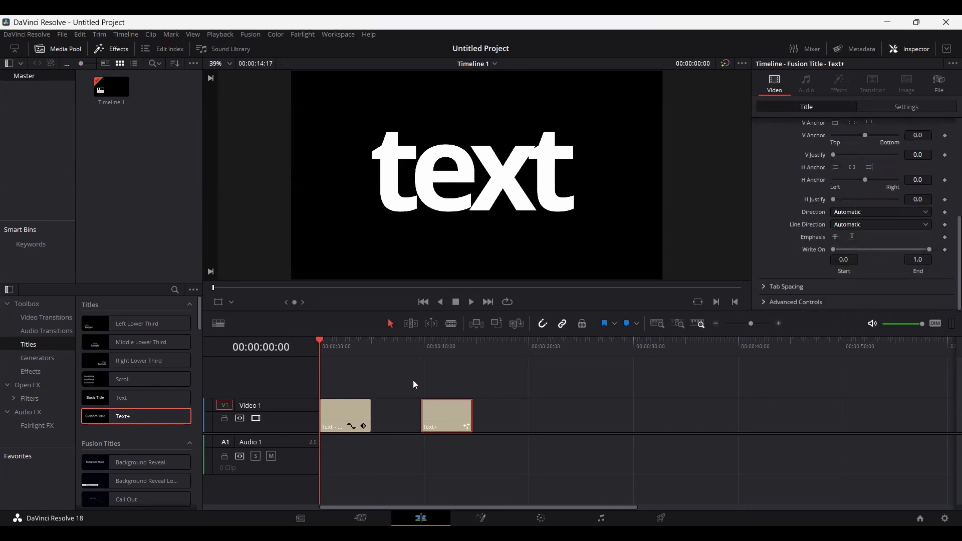
pyautogui.click(335, 414)
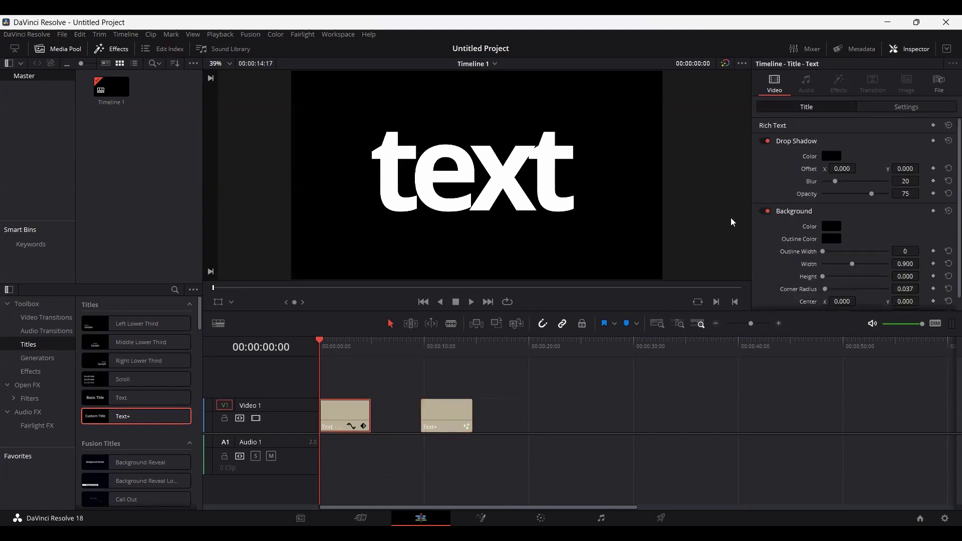
pyautogui.click(842, 124)
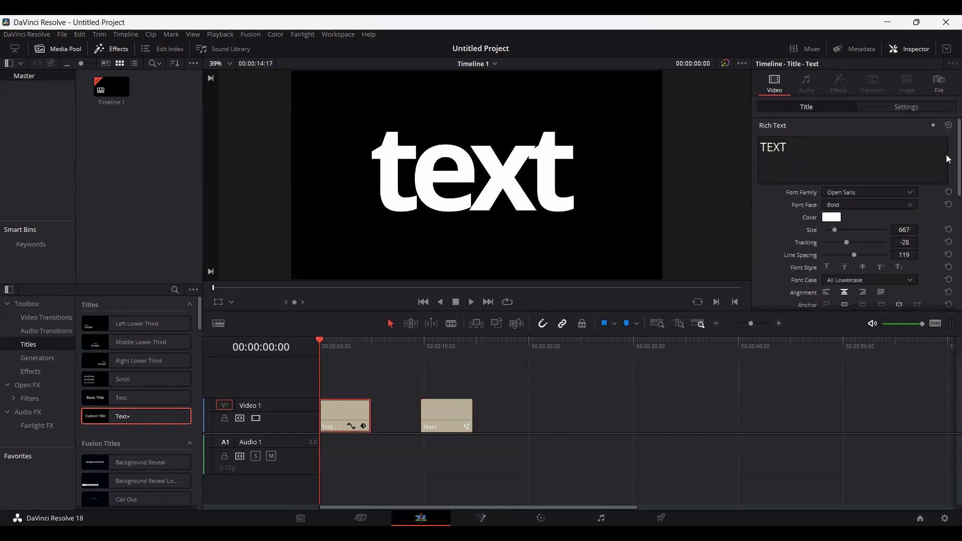
pyautogui.scroll(-5, 946, 154)
pyautogui.scroll(5, 946, 215)
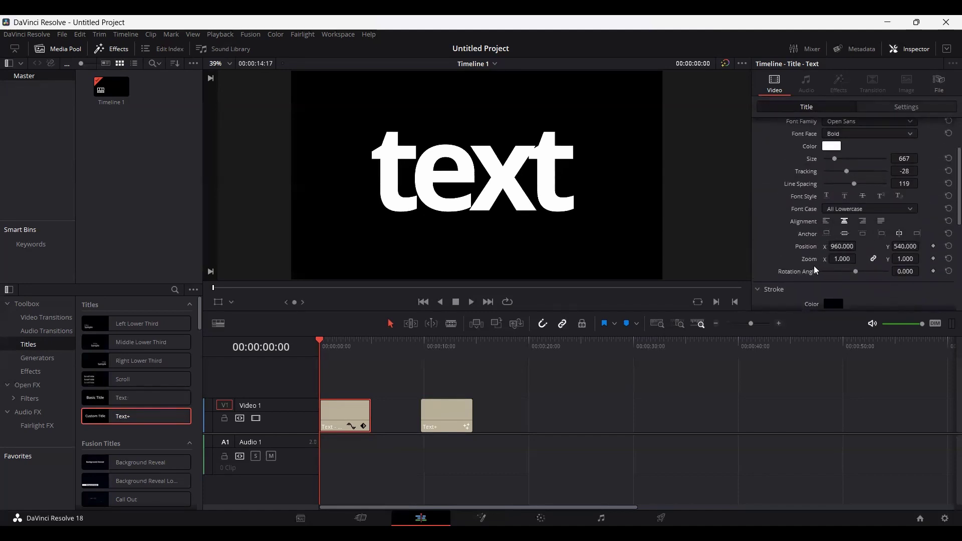
# Move the playhead onto the Text+ clip at 00:00:10:19 and try out its Write On end value
pyautogui.click(453, 410)
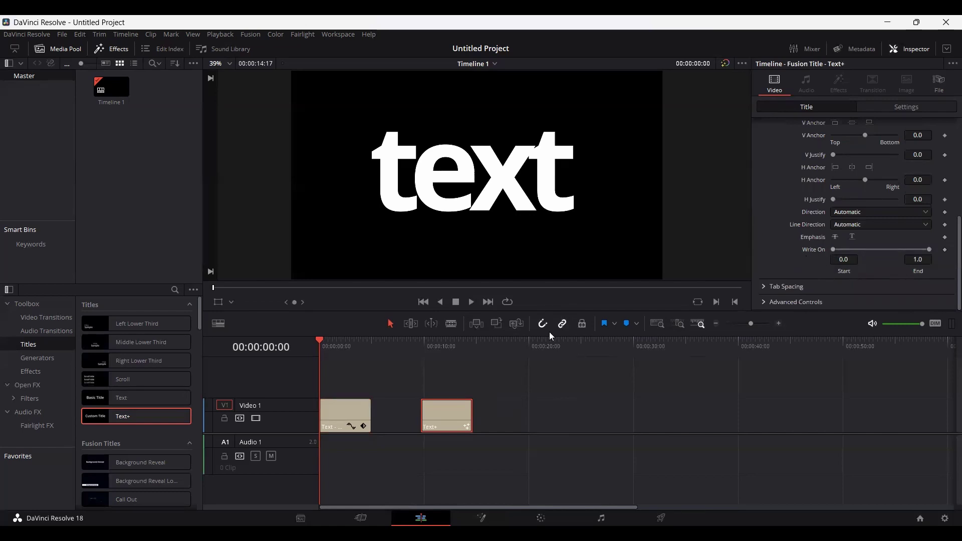
pyautogui.moveTo(422, 346); pyautogui.dragTo(432, 347)
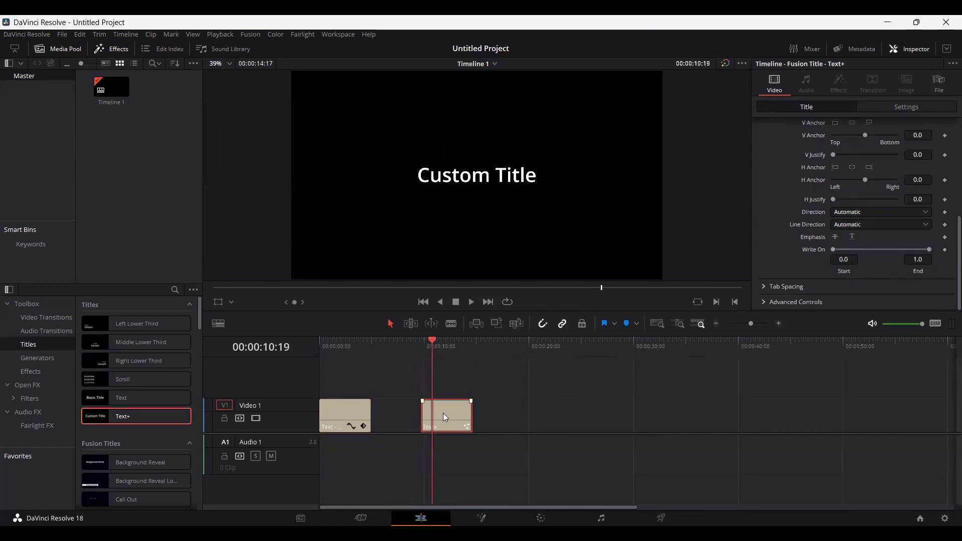
pyautogui.moveTo(929, 249)
pyautogui.mouseDown()
pyautogui.moveTo(798, 243)
pyautogui.moveTo(930, 233)
pyautogui.mouseUp()
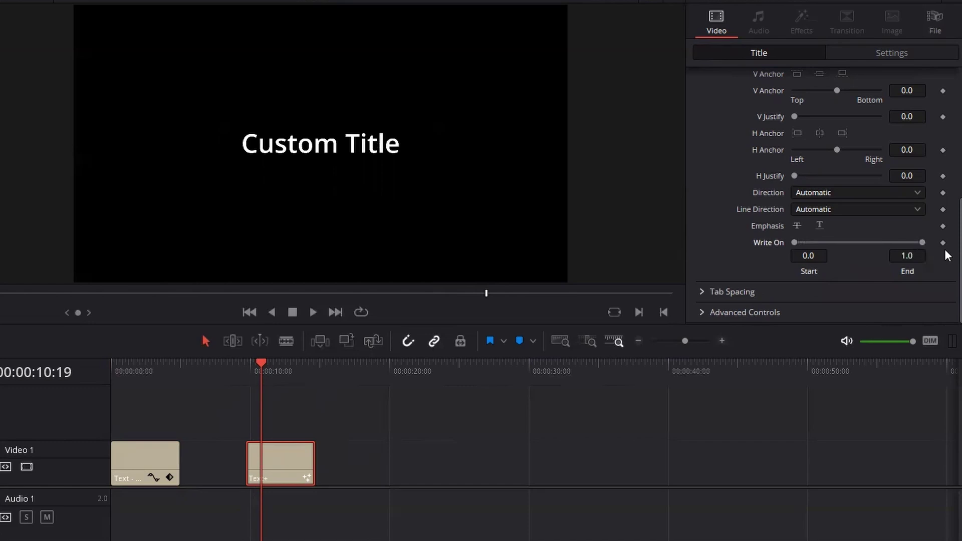
# Examine the Text+ title's text properties and select its entire text, "Custom Title"
pyautogui.scroll(10, 917, 200)
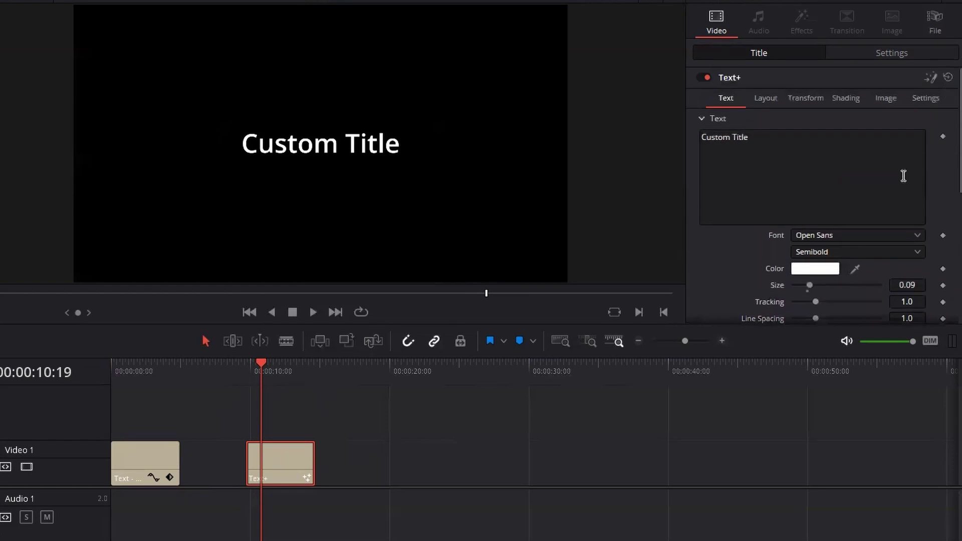
pyautogui.click(867, 180)
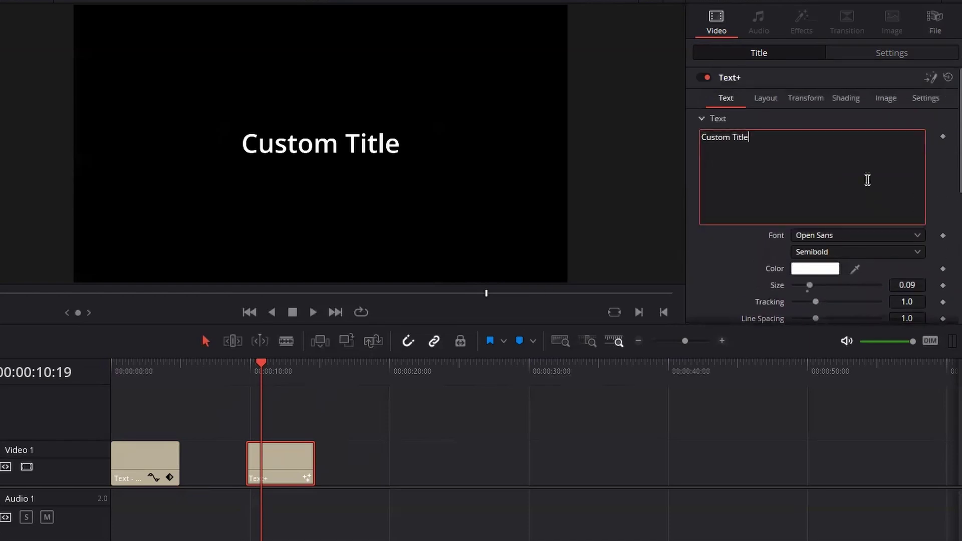
pyautogui.hotkey('ctrl', 'a')
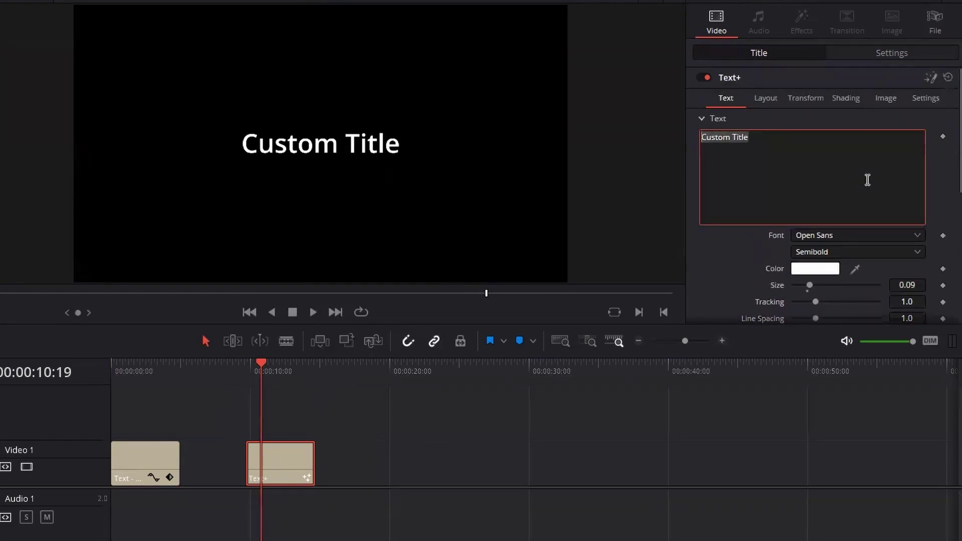
pyautogui.click(731, 105)
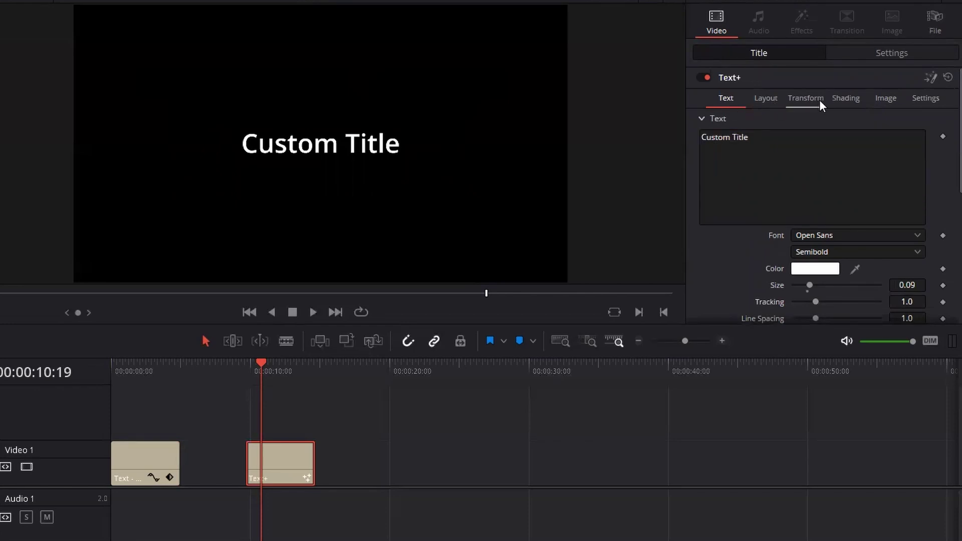
# Set the Text+ layout to centre X 0.502, rotation X -52.2 and Z -18.3, with a red background
pyautogui.click(766, 100)
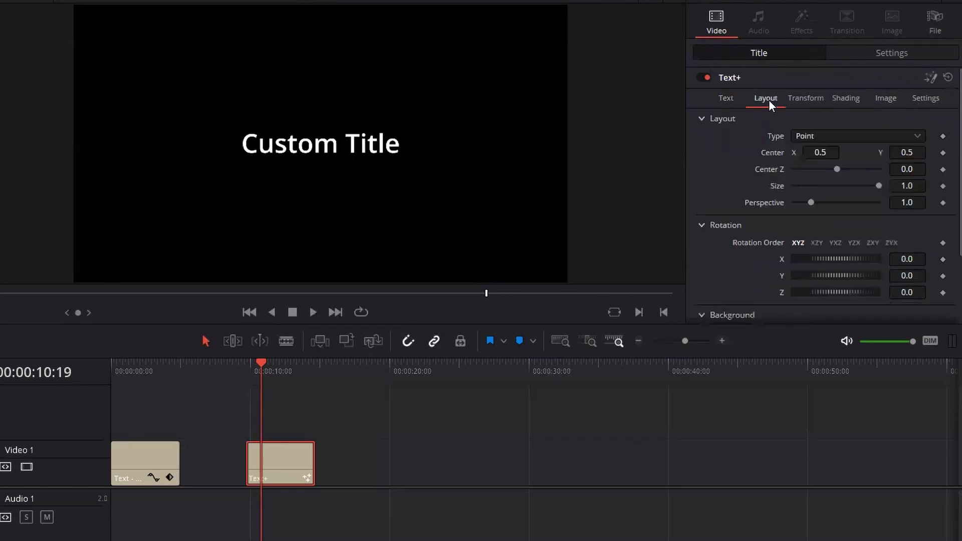
pyautogui.scroll(-3, 768, 100)
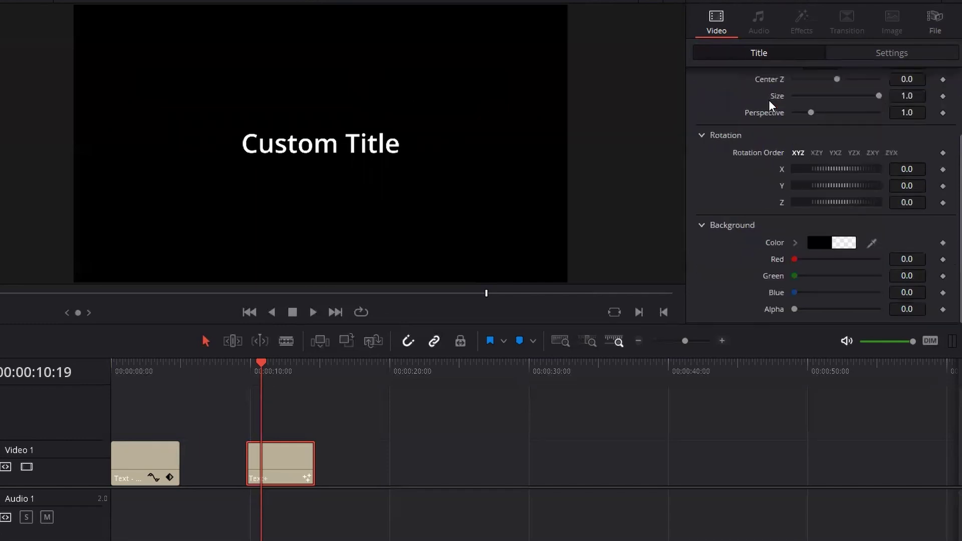
pyautogui.scroll(3, 768, 101)
pyautogui.moveTo(820, 152); pyautogui.dragTo(826, 197)
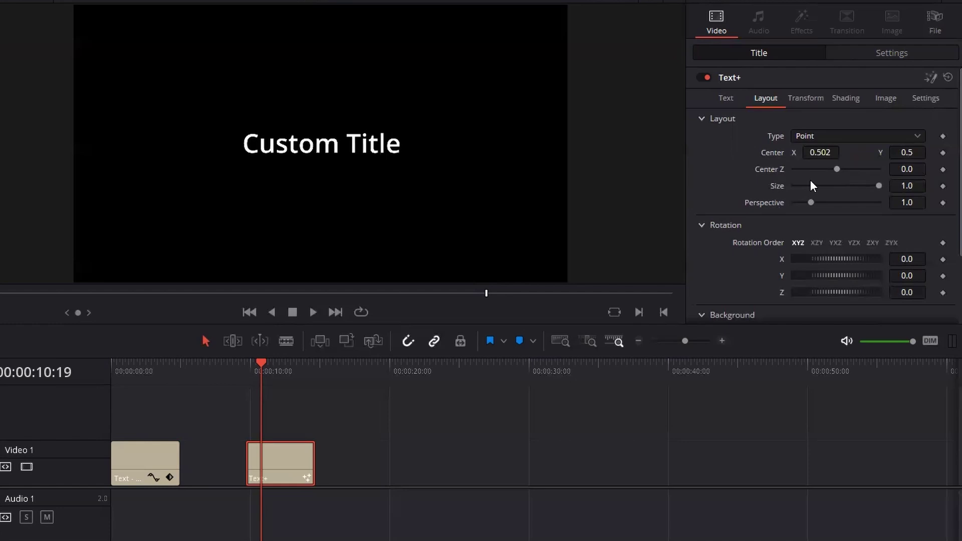
pyautogui.scroll(-2, 758, 247)
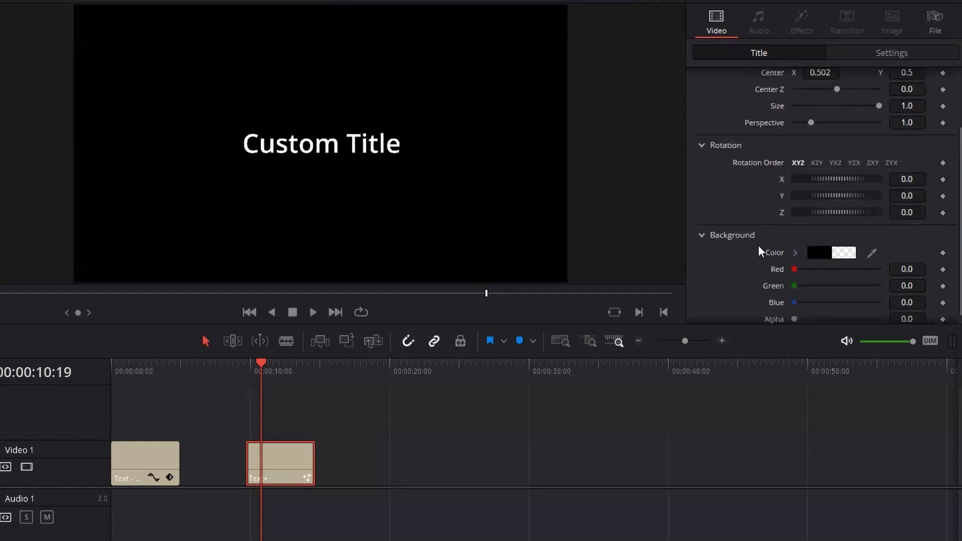
pyautogui.moveTo(843, 181); pyautogui.dragTo(858, 264)
pyautogui.scroll(-1, 762, 245)
pyautogui.scroll(4, 761, 243)
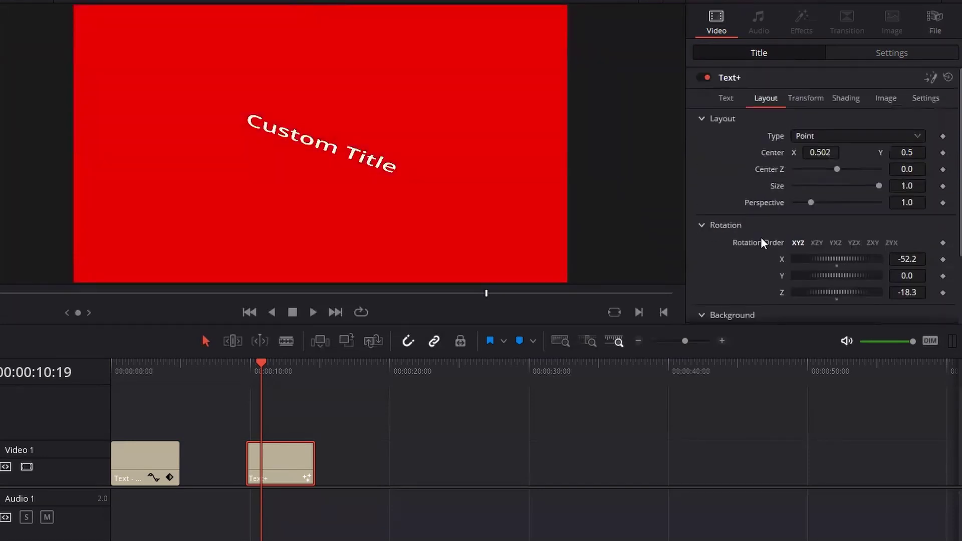
# Set the Text+ character spacing to 1.228 and switch its shading appearance to a text outline with thickness 0.022
pyautogui.click(809, 97)
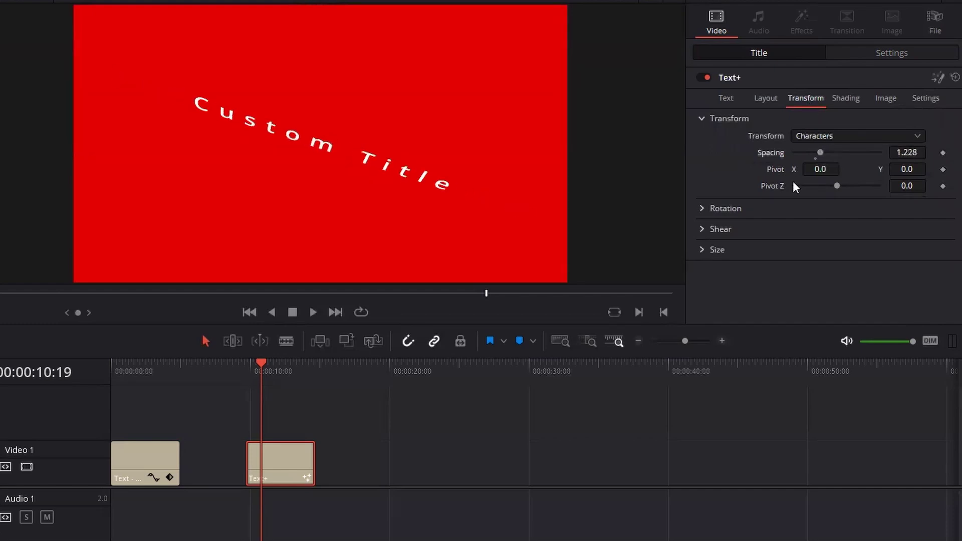
pyautogui.click(843, 110)
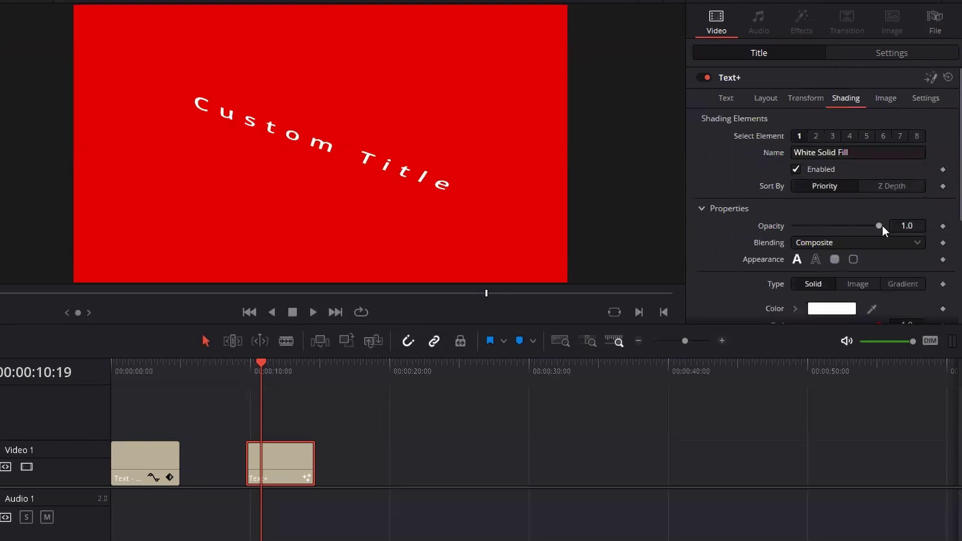
pyautogui.moveTo(879, 226); pyautogui.dragTo(909, 229)
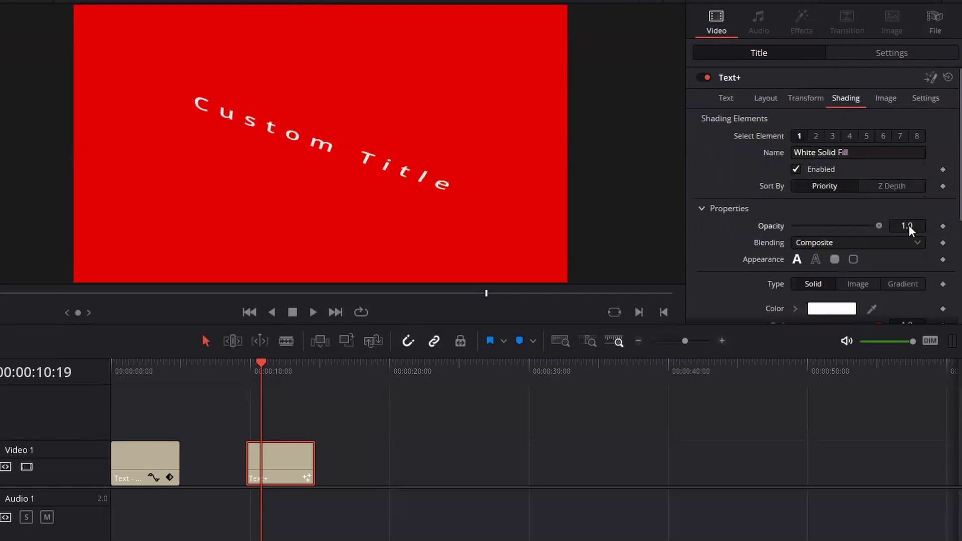
pyautogui.click(816, 259)
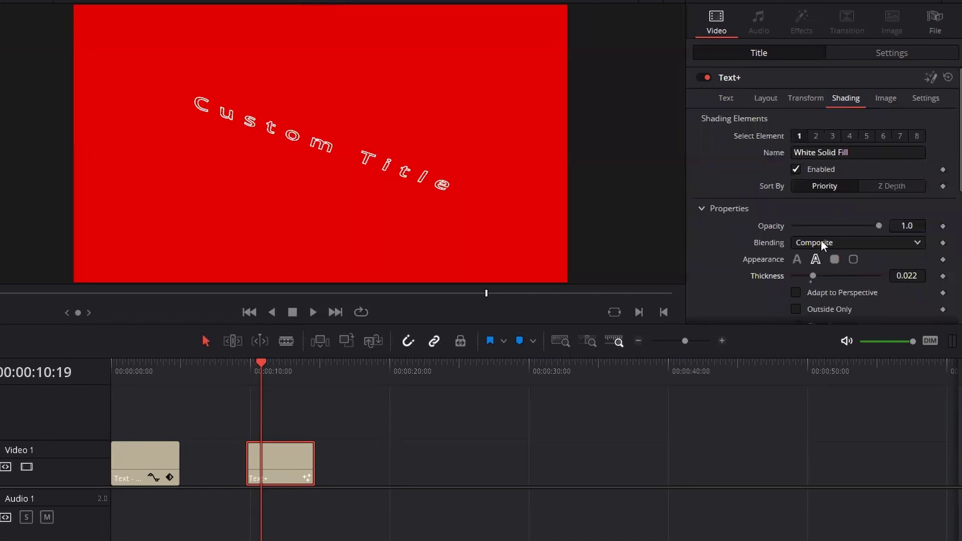
# Look through the Text+ outline shading properties and set the outline thickness to 0.0244
pyautogui.click(742, 102)
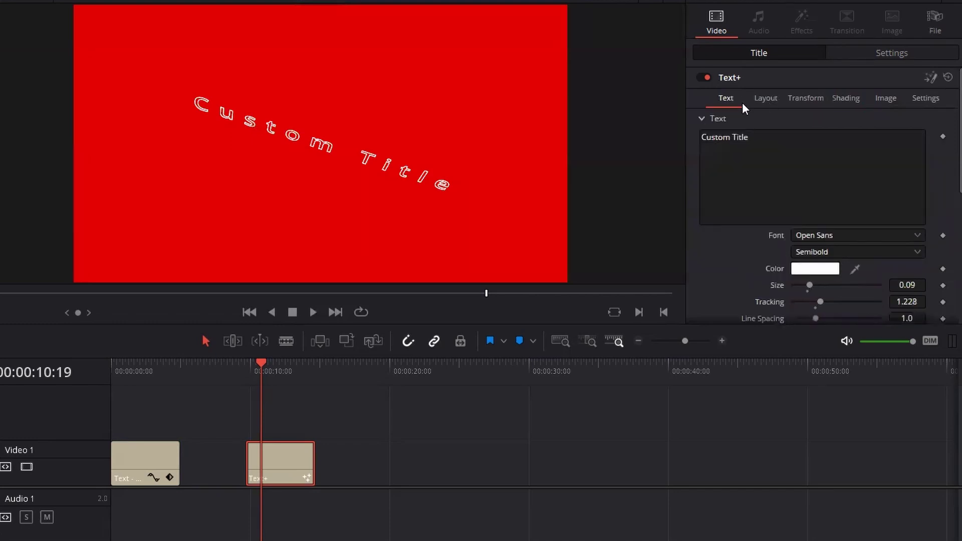
pyautogui.click(852, 102)
pyautogui.scroll(-8, 795, 217)
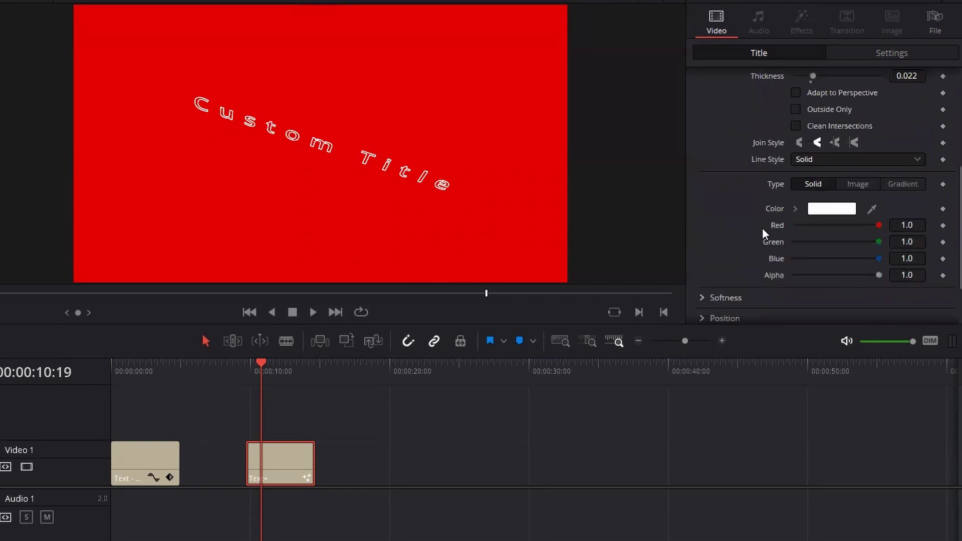
pyautogui.scroll(2, 762, 227)
pyautogui.scroll(5, 804, 194)
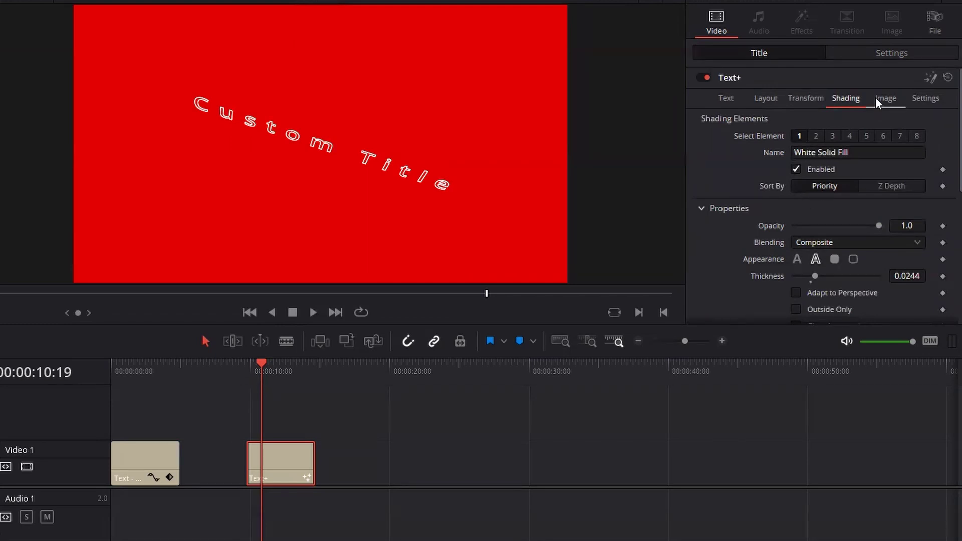
pyautogui.click(729, 97)
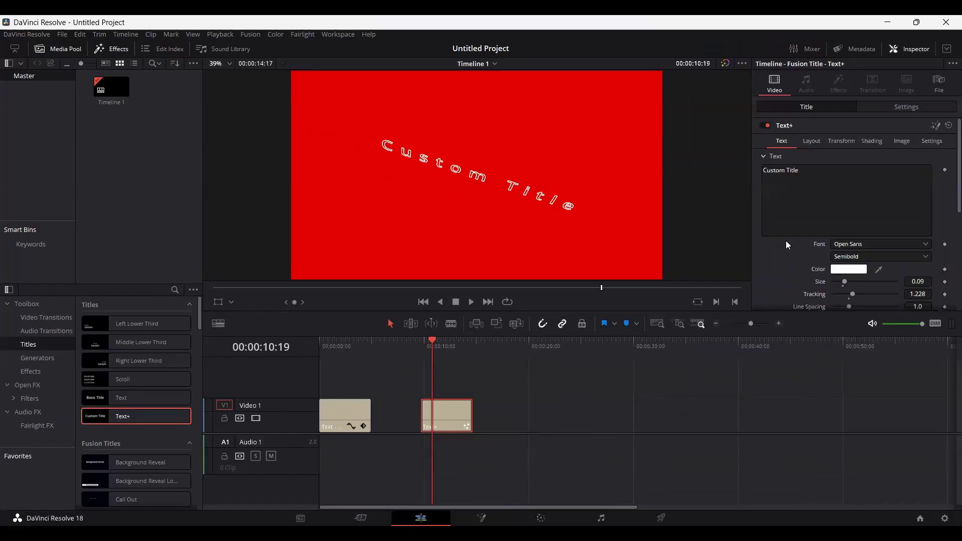
# Delete both the Text and Text+ title clips from Video 1
pyautogui.click(465, 411)
pyautogui.moveTo(504, 423); pyautogui.dragTo(356, 384)
pyautogui.press('Delete')
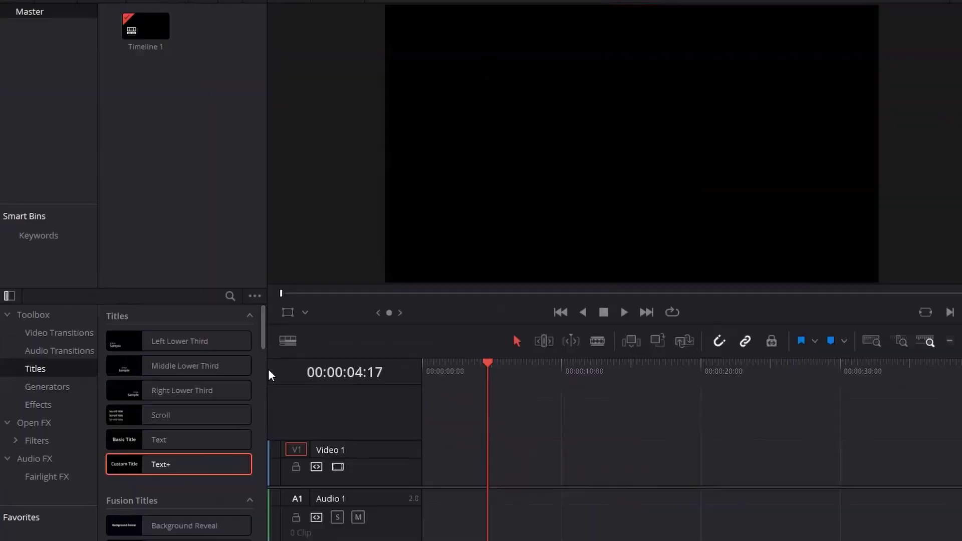
# Try out the Background Reveal Fusion title on Video 1 at 00:00:04:17 by playing it back, and delete the clip
pyautogui.moveTo(260, 326); pyautogui.dragTo(260, 354)
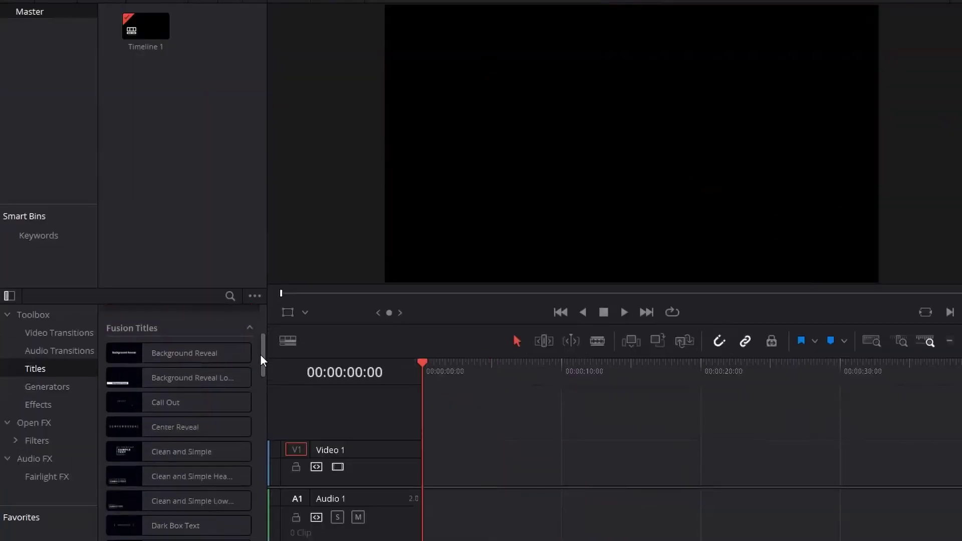
pyautogui.click(194, 351)
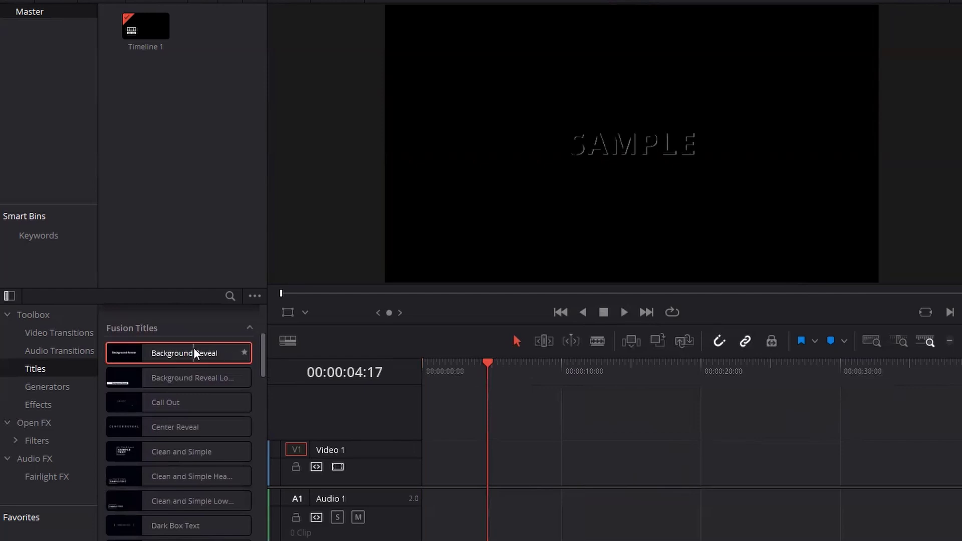
pyautogui.moveTo(212, 359); pyautogui.dragTo(487, 467)
pyautogui.press('space')
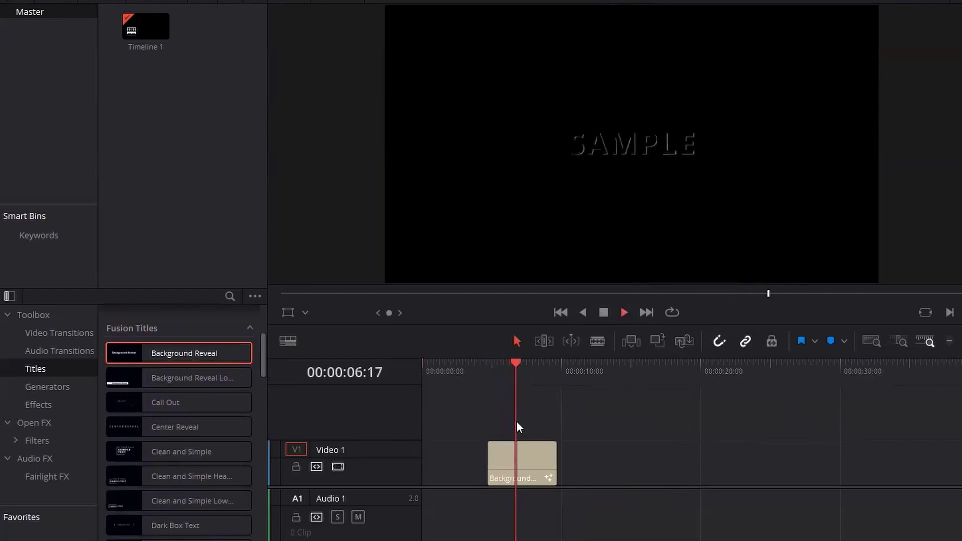
pyautogui.press('space')
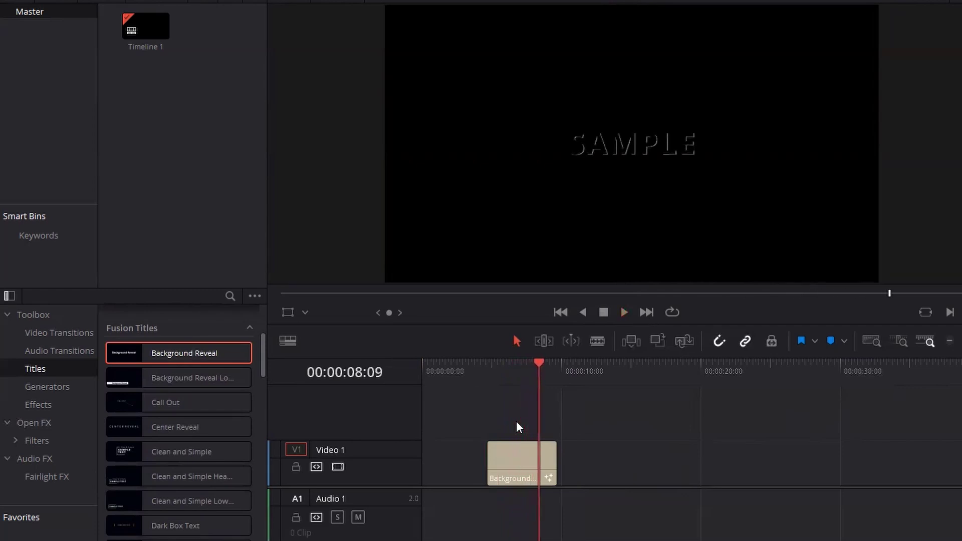
pyautogui.click(516, 465)
pyautogui.press('Delete')
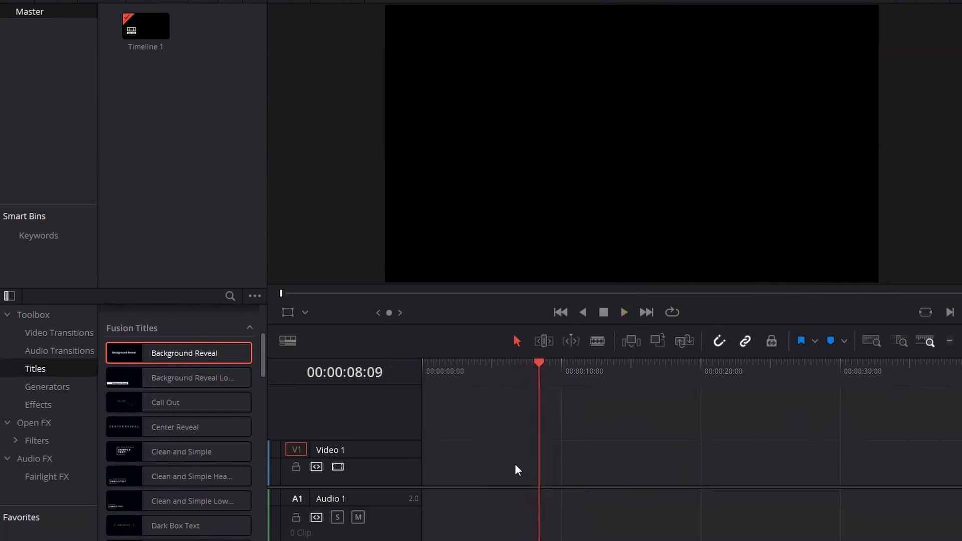
# Add the Call Out Fusion title to Video 1 at 00:00:06:11 and play back its animation
pyautogui.click(200, 378)
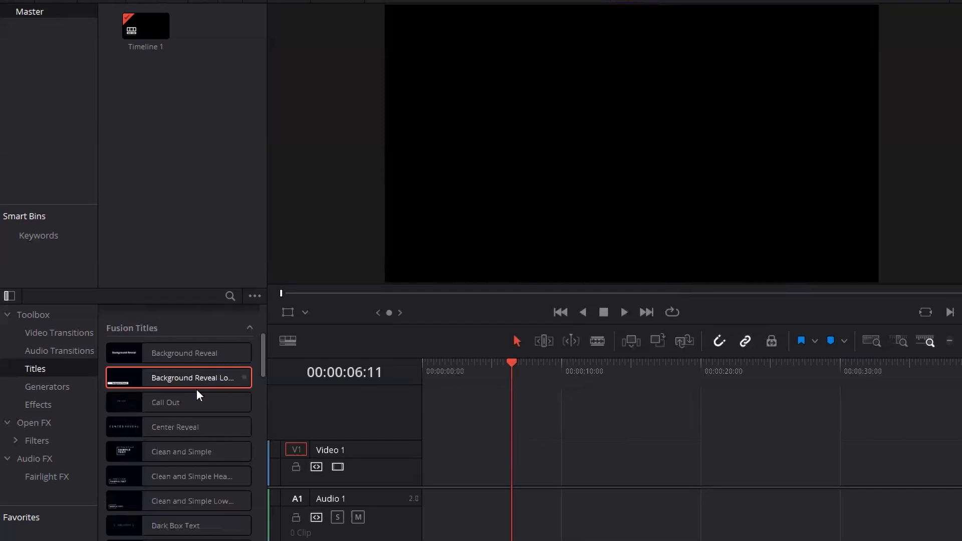
pyautogui.click(174, 406)
pyautogui.moveTo(495, 477); pyautogui.dragTo(512, 476)
pyautogui.press('space')
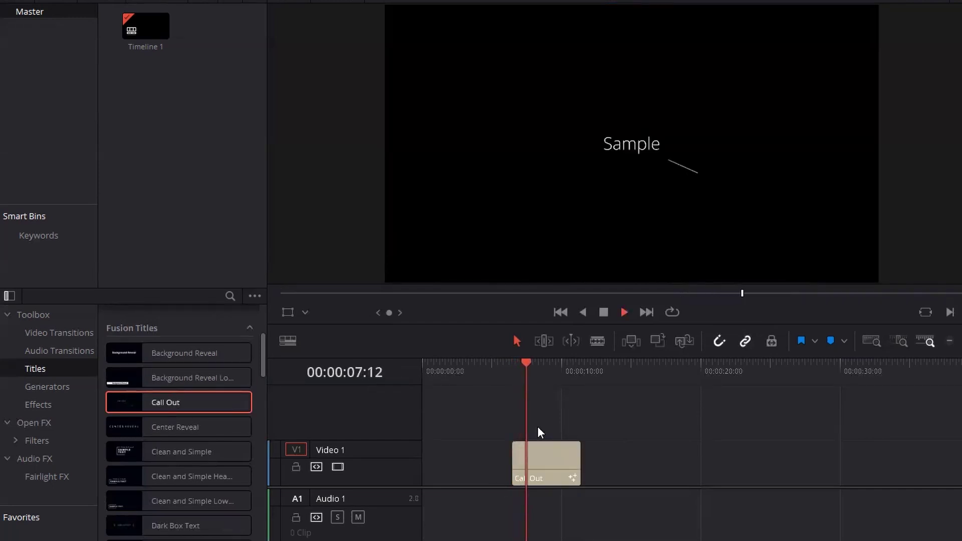
pyautogui.press('space')
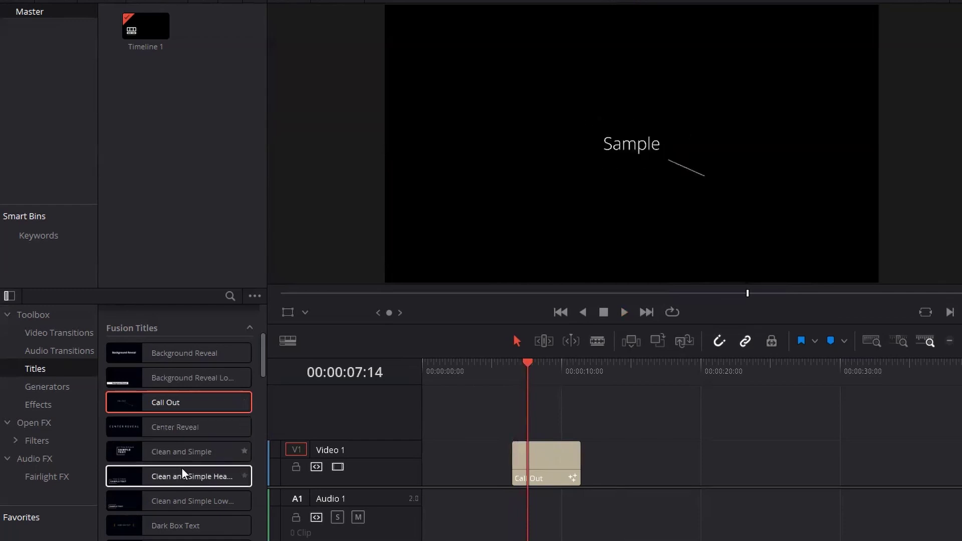
# Add the Digital Glitch Fusion title to Video 1 at about 13 seconds and play back its animation
pyautogui.scroll(-3, 182, 467)
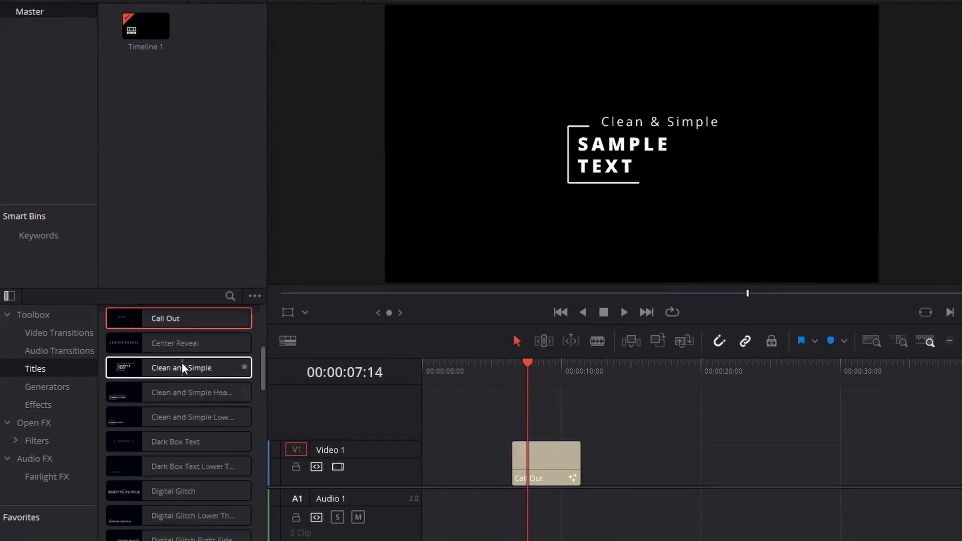
pyautogui.scroll(-3, 182, 451)
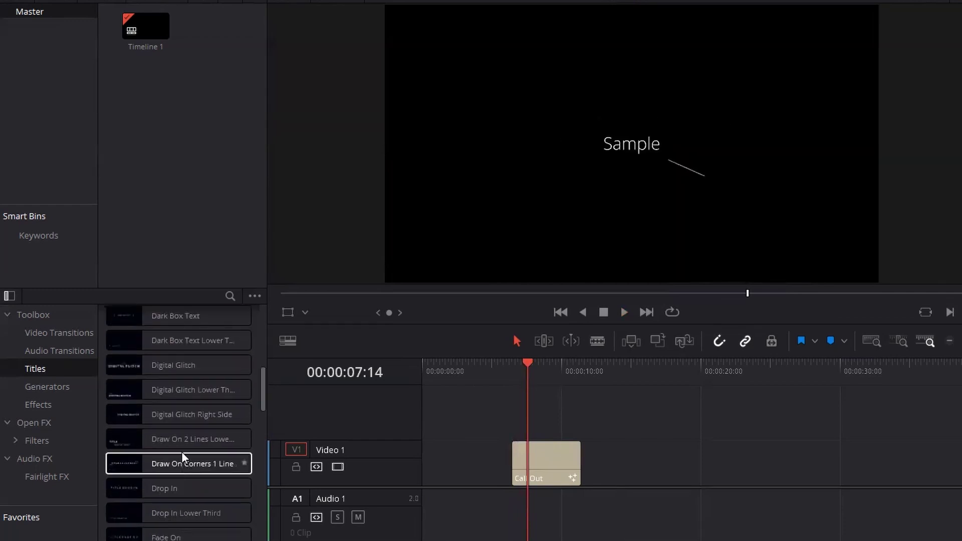
pyautogui.click(181, 368)
pyautogui.moveTo(185, 367); pyautogui.dragTo(605, 479)
pyautogui.moveTo(582, 364); pyautogui.dragTo(607, 378)
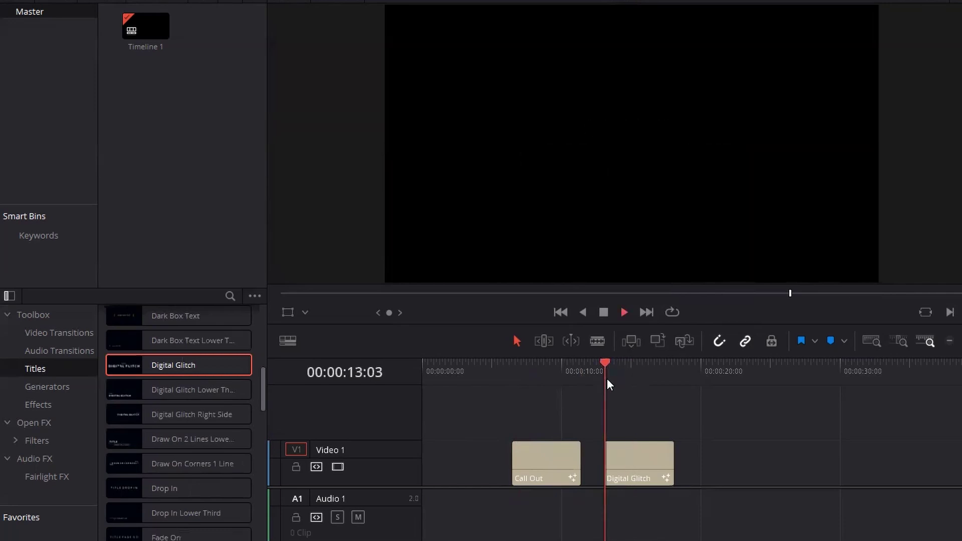
pyautogui.press('space')
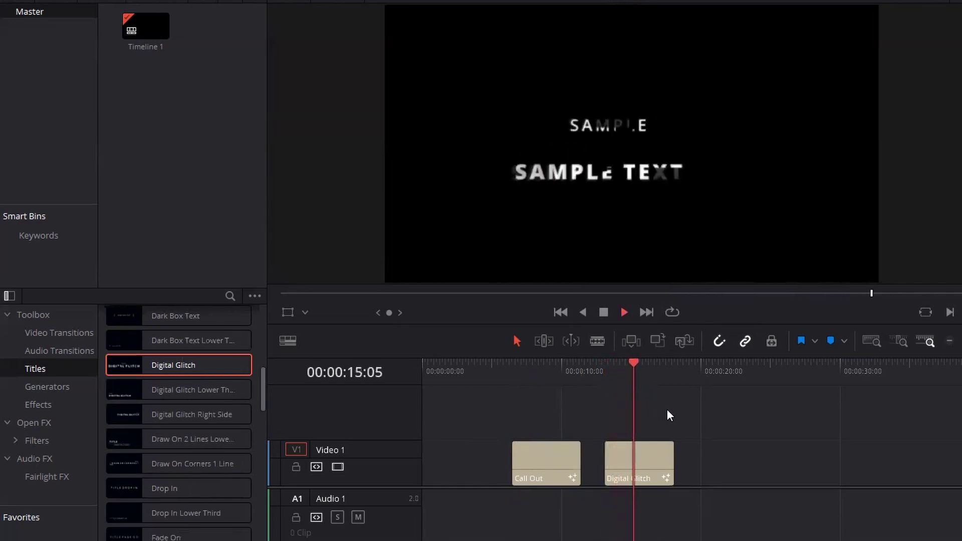
pyautogui.press('space')
# Delete the Call Out and Digital Glitch clips from Video 1 and return the playhead to 00:00:00:00
pyautogui.scroll(-1, 571, 454)
pyautogui.scroll(1, 570, 454)
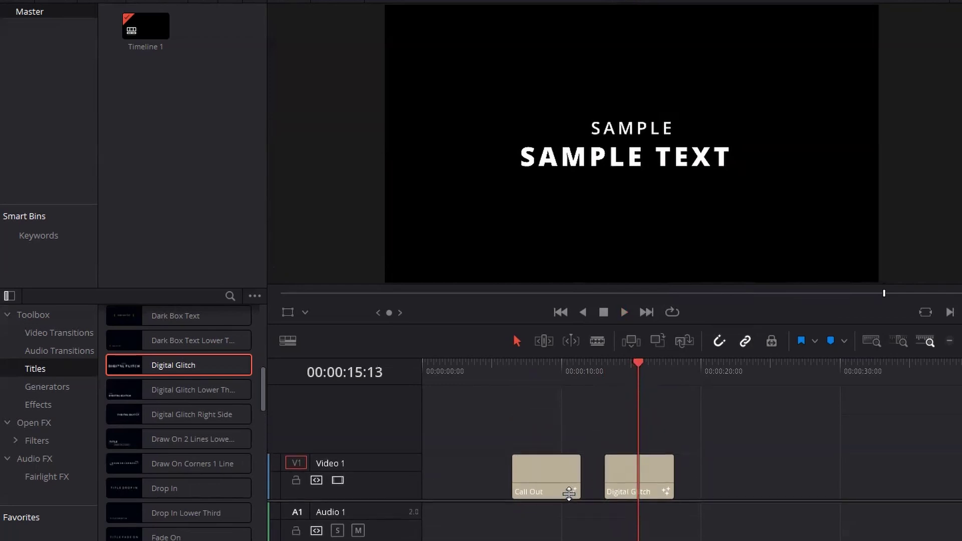
pyautogui.moveTo(723, 483); pyautogui.dragTo(540, 438)
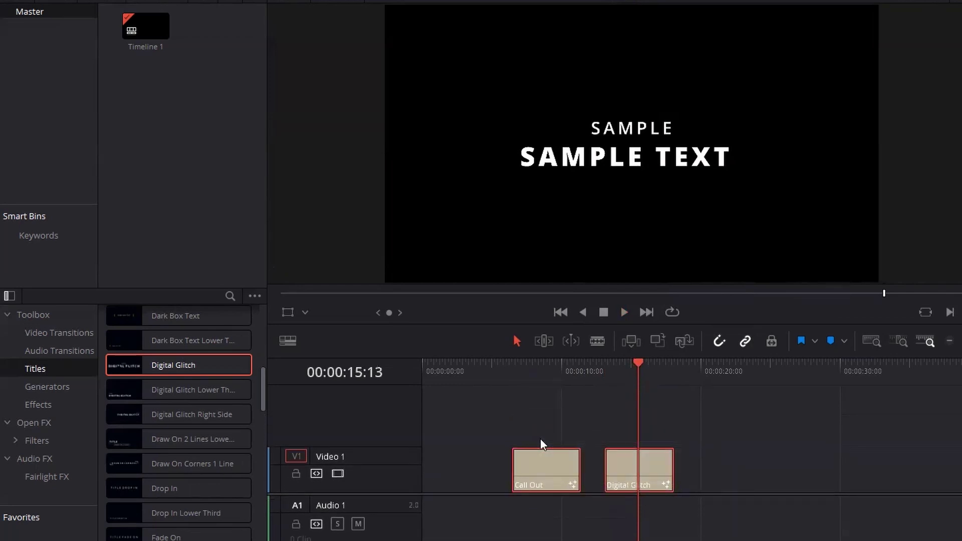
pyautogui.press('Delete')
pyautogui.moveTo(454, 373); pyautogui.dragTo(422, 373)
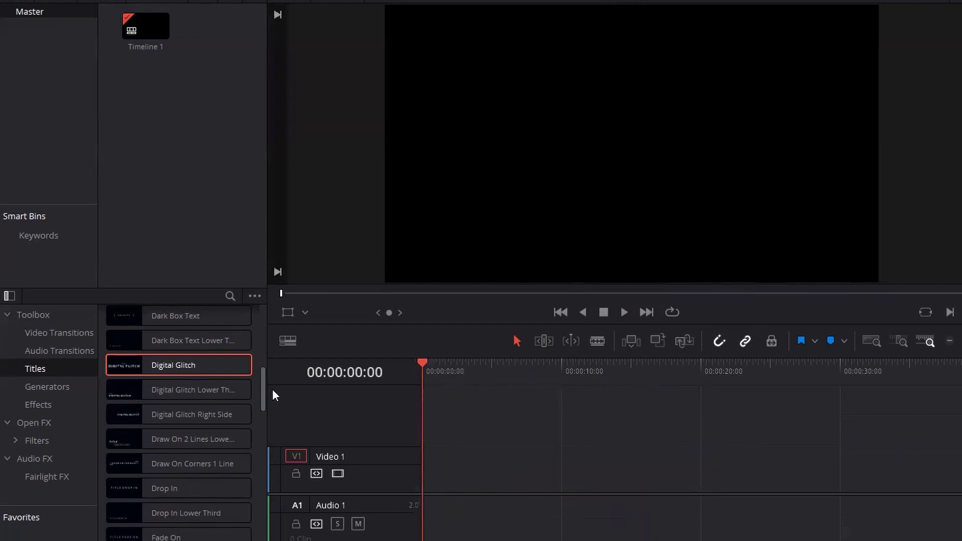
# Show the available generators and effects in the Toolbox
pyautogui.moveTo(261, 390); pyautogui.dragTo(271, 320)
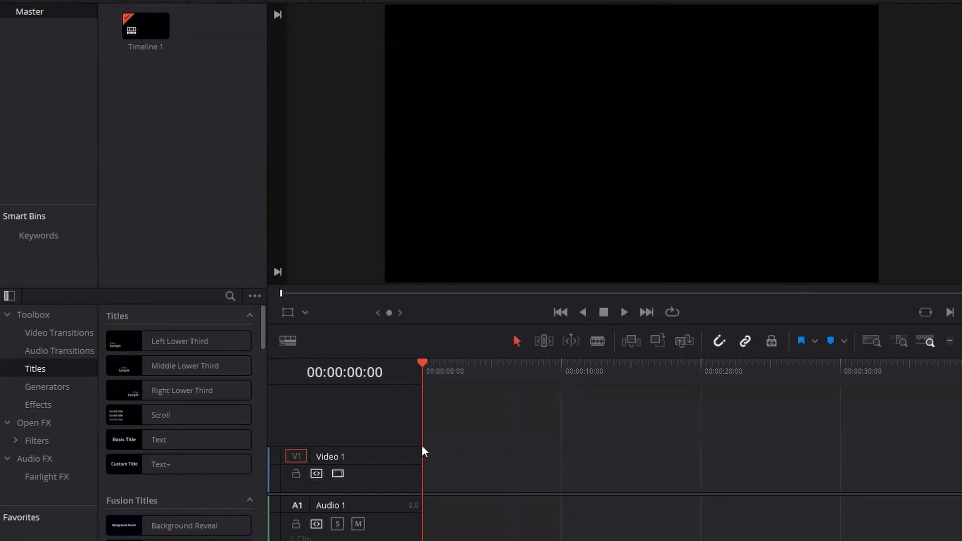
pyautogui.click(35, 389)
pyautogui.click(47, 406)
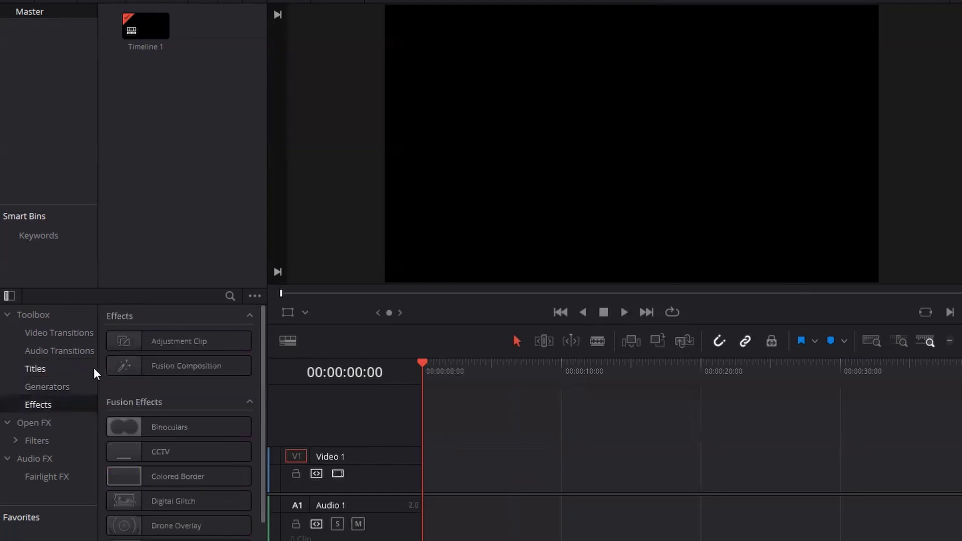
# Add a Fusion Composition at the start of Video 1 and open it in the Fusion page
pyautogui.click(187, 346)
pyautogui.click(213, 371)
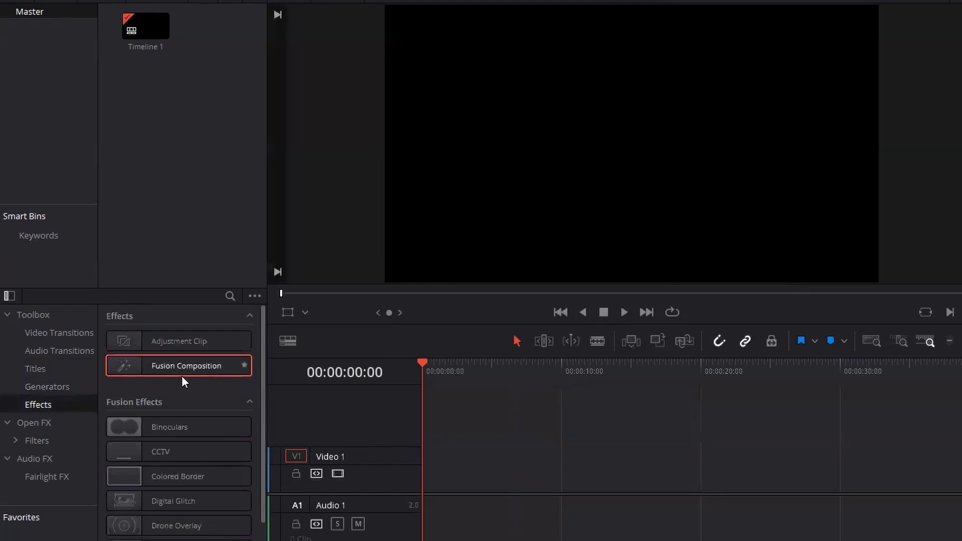
pyautogui.moveTo(182, 377); pyautogui.dragTo(211, 380)
pyautogui.moveTo(419, 468); pyautogui.dragTo(466, 479)
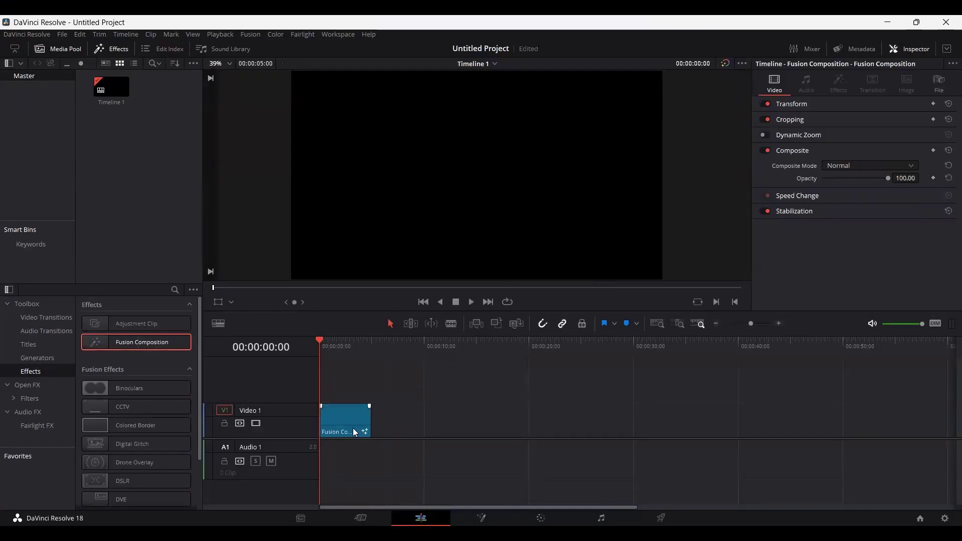
pyautogui.rightClick(353, 428)
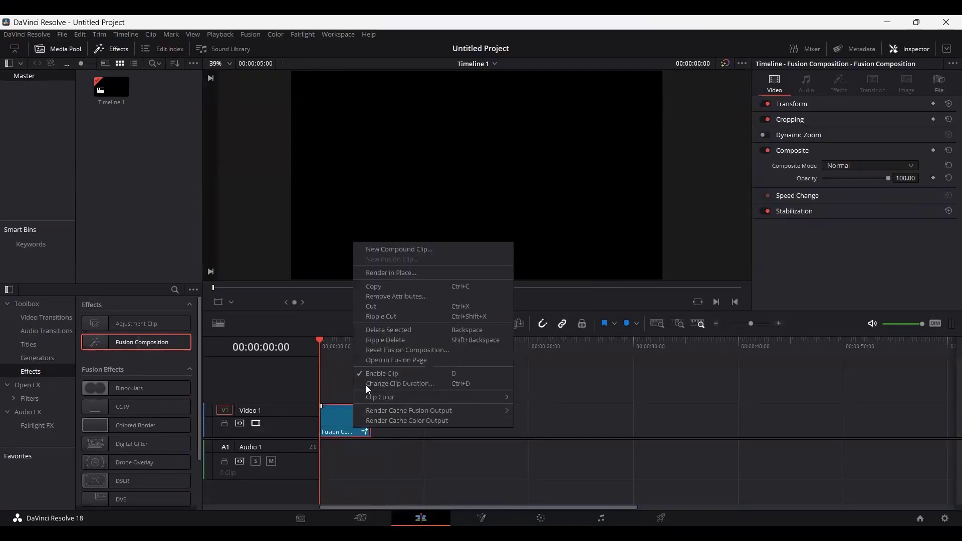
pyautogui.click(400, 361)
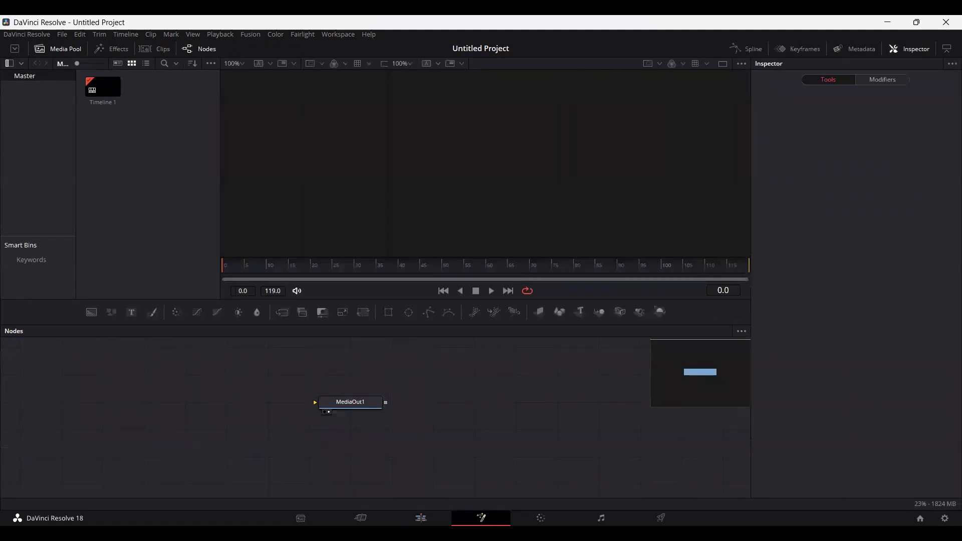
# Connect a new Text+ node to MediaOut1 and make it read "text" at size 0.378 with tracking 0.976
pyautogui.moveTo(371, 404); pyautogui.dragTo(495, 431)
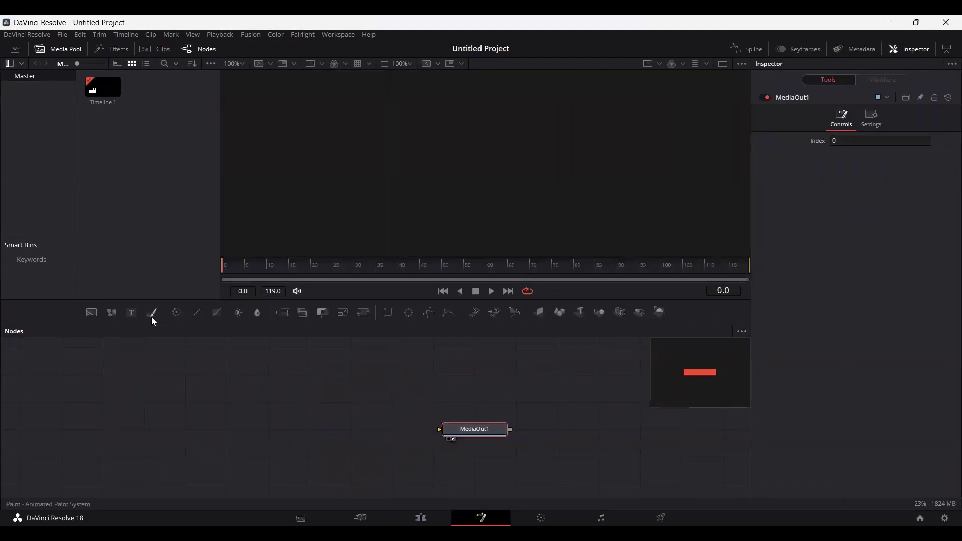
pyautogui.moveTo(133, 313); pyautogui.dragTo(472, 433)
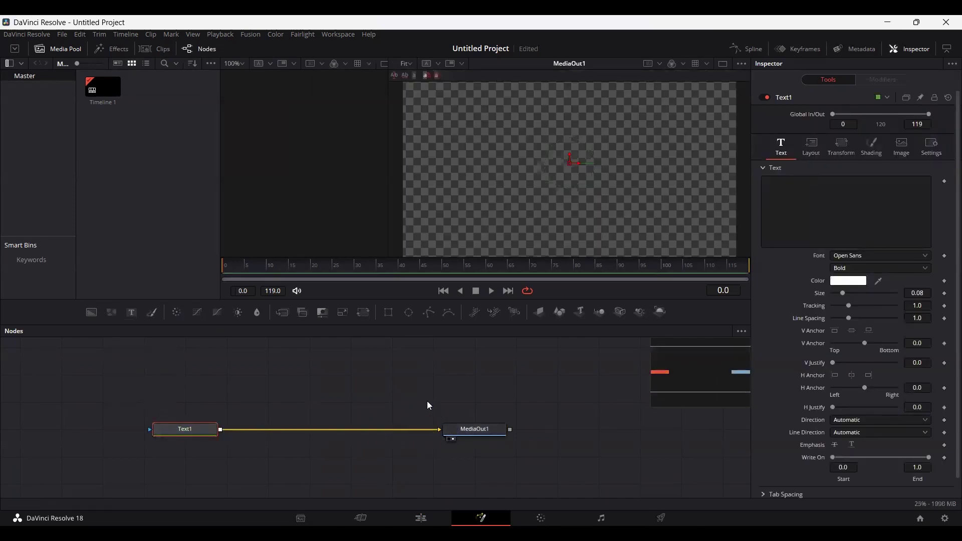
pyautogui.click(834, 208)
pyautogui.write('text')
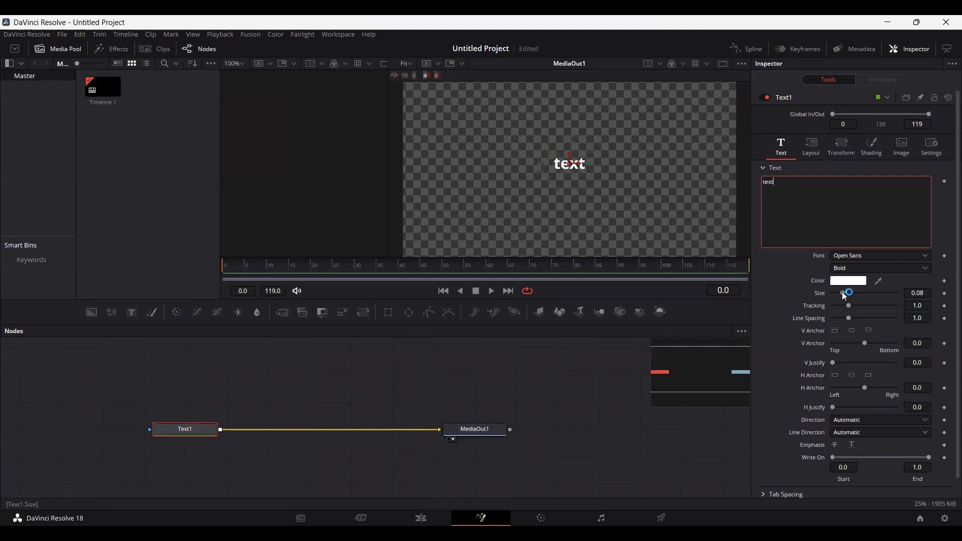
pyautogui.moveTo(848, 293)
pyautogui.mouseDown()
pyautogui.moveTo(882, 296)
pyautogui.moveTo(847, 306)
pyautogui.mouseUp()
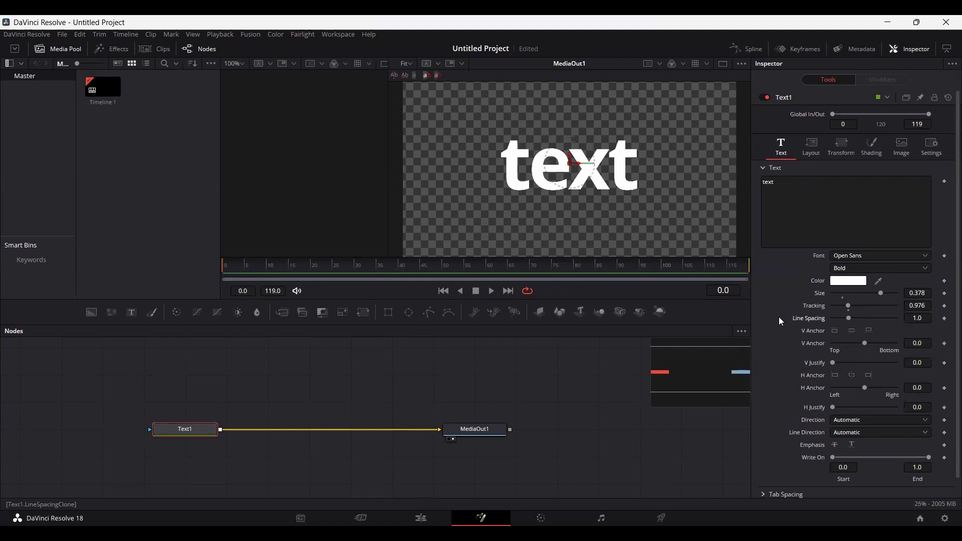
# Look through the Text1 node's Layout, Transform and Shading settings and return to its text settings
pyautogui.hotkey('ctrl', 'Tab')
pyautogui.hotkey('ctrl', 'Tab')
pyautogui.hotkey('ctrl', 'Tab')
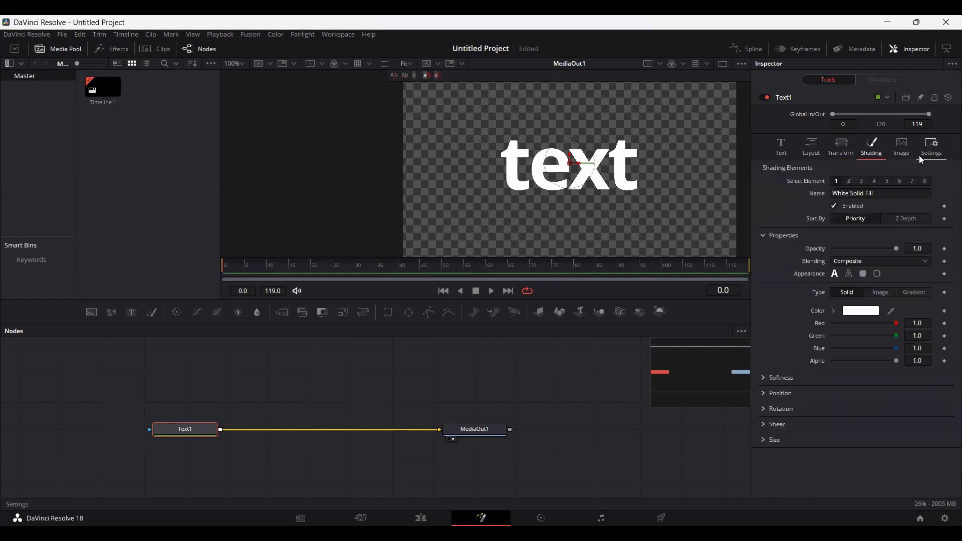
pyautogui.click(794, 143)
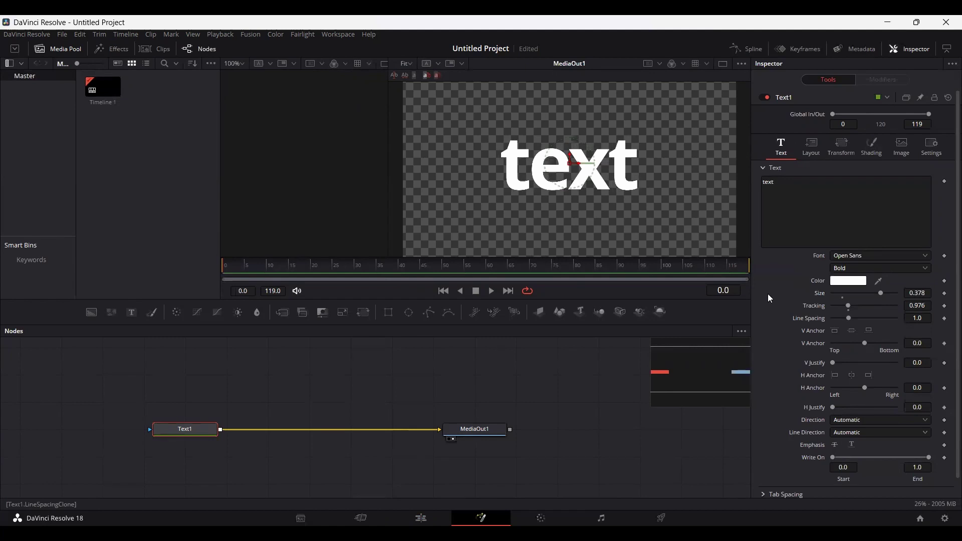
# View the composition in the Edit page alongside the available titles, and go back to the Fusion page
pyautogui.click(421, 518)
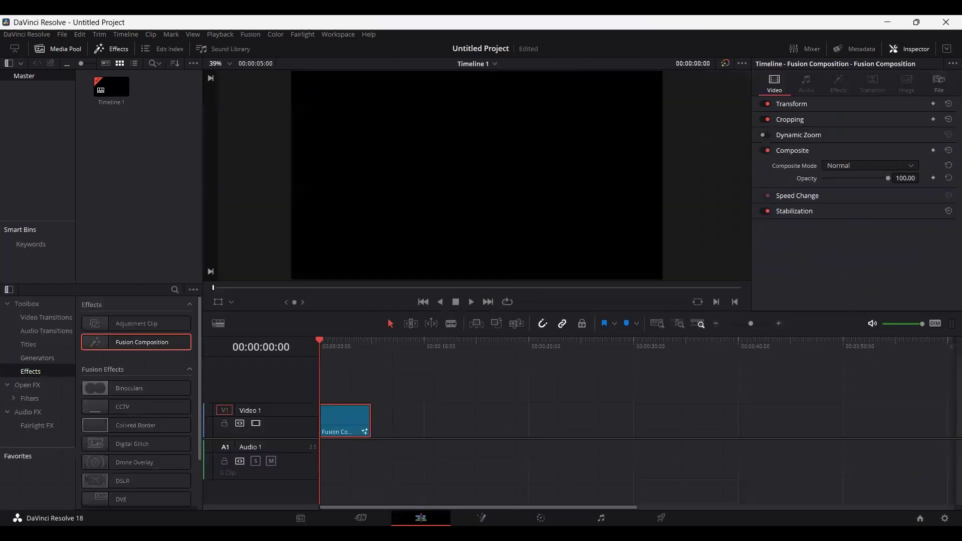
pyautogui.click(39, 344)
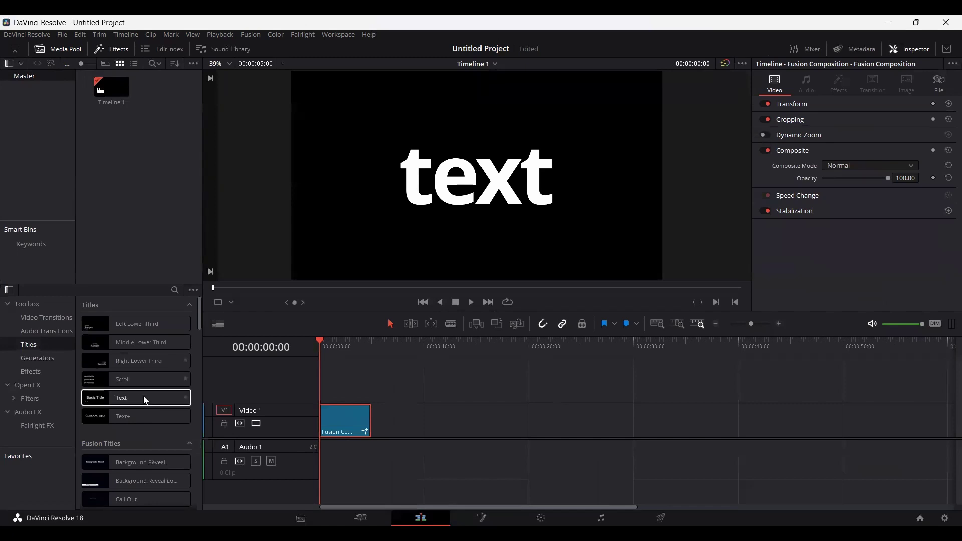
pyautogui.click(480, 518)
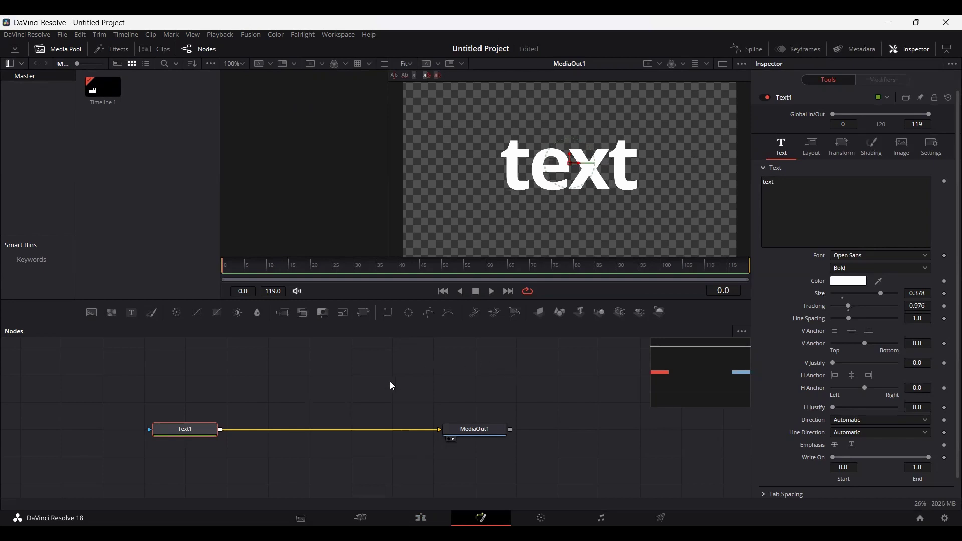
# Insert a Glow (Glo) node between Text1 and MediaOut1 in the node graph
pyautogui.click(357, 395)
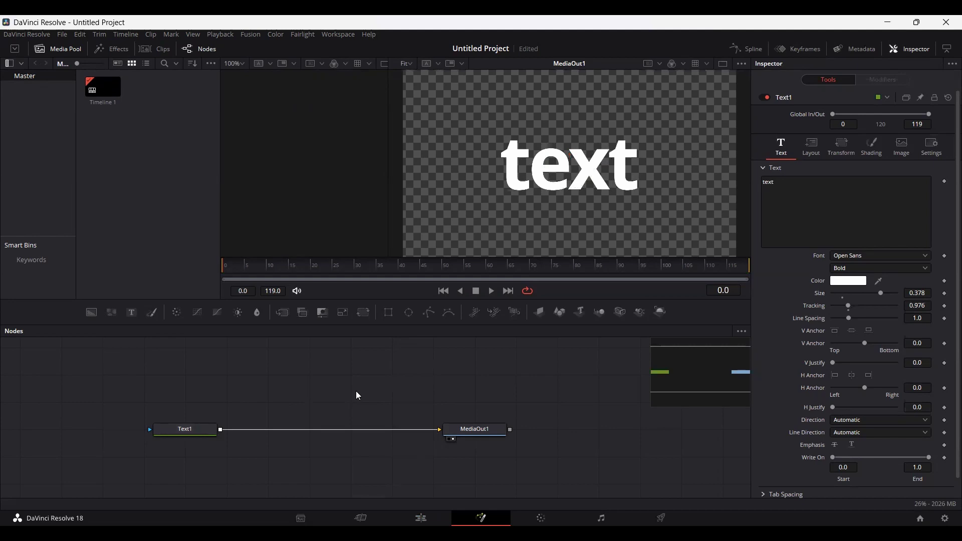
pyautogui.hotkey('shift', 'space')
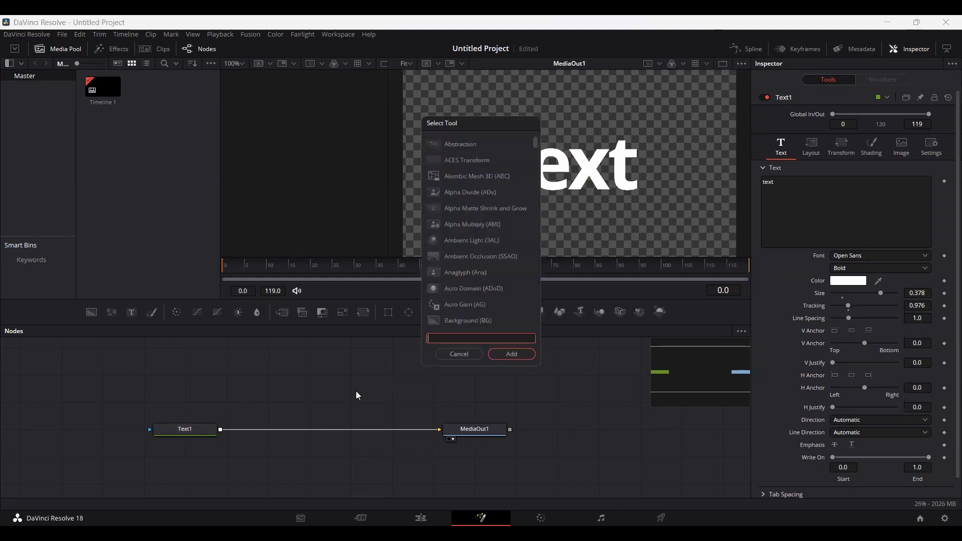
pyautogui.press('Down')
pyautogui.press('Down')
pyautogui.press('Down')
pyautogui.press('Down')
pyautogui.press('Down')
pyautogui.press('Down')
pyautogui.press('Down')
pyautogui.press('Down')
pyautogui.press('Down')
pyautogui.press('Down')
pyautogui.press('Down')
pyautogui.press('Down')
pyautogui.press('Down')
pyautogui.press('Down')
pyautogui.press('Down')
pyautogui.press('Down')
pyautogui.press('Down')
pyautogui.press('Down')
pyautogui.press('Down')
pyautogui.press('Down')
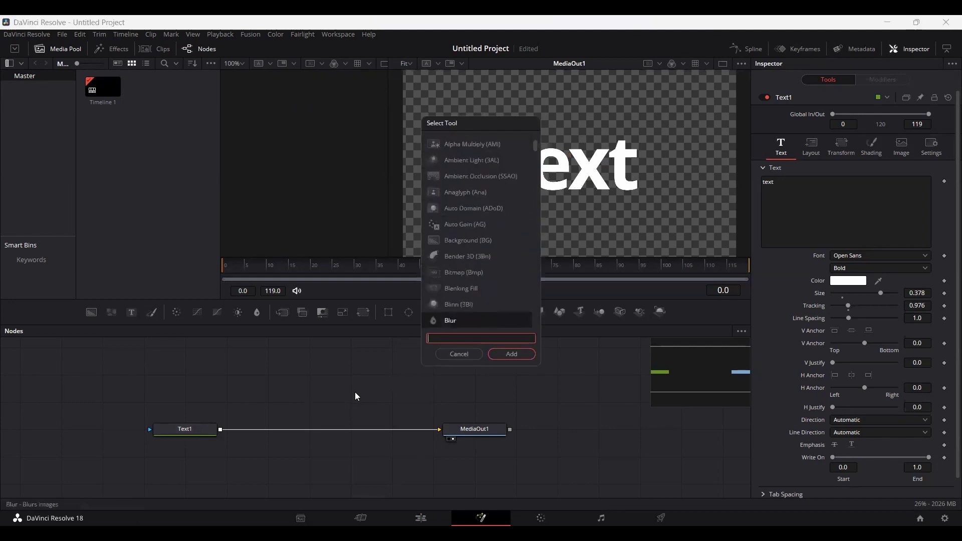
pyautogui.press('Down')
pyautogui.press('Down')
pyautogui.press('Down')
pyautogui.press('Down')
pyautogui.press('Down')
pyautogui.press('Down')
pyautogui.press('Down')
pyautogui.press('Down')
pyautogui.press('Down')
pyautogui.press('Down')
pyautogui.press('Down')
pyautogui.press('Down')
pyautogui.press('Down')
pyautogui.press('Down')
pyautogui.press('Down')
pyautogui.press('Down')
pyautogui.press('Down')
pyautogui.press('Down')
pyautogui.press('Down')
pyautogui.press('Down')
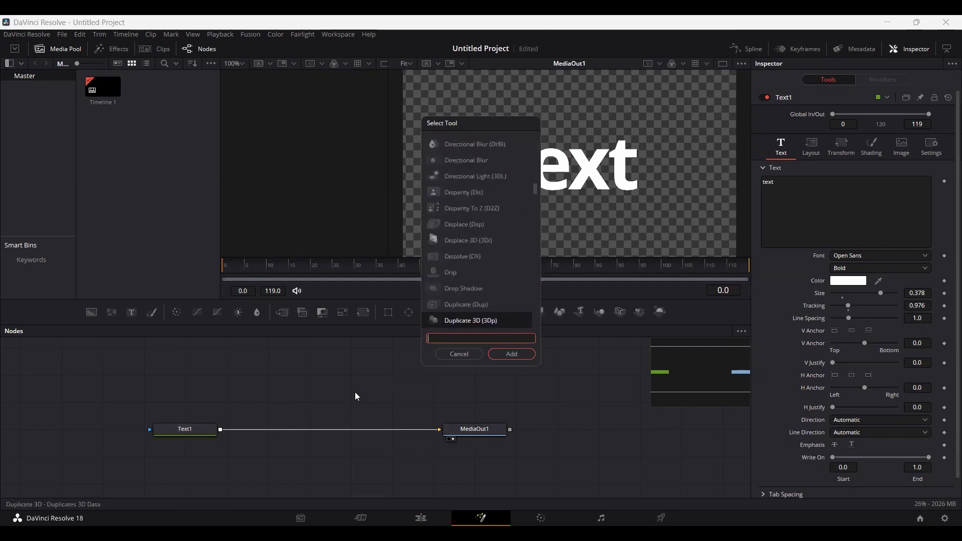
pyautogui.press('Down')
pyautogui.press('Down')
pyautogui.press('Down')
pyautogui.press('Down')
pyautogui.press('Down')
pyautogui.press('Down')
pyautogui.press('Down')
pyautogui.press('Down')
pyautogui.press('Down')
pyautogui.press('Down')
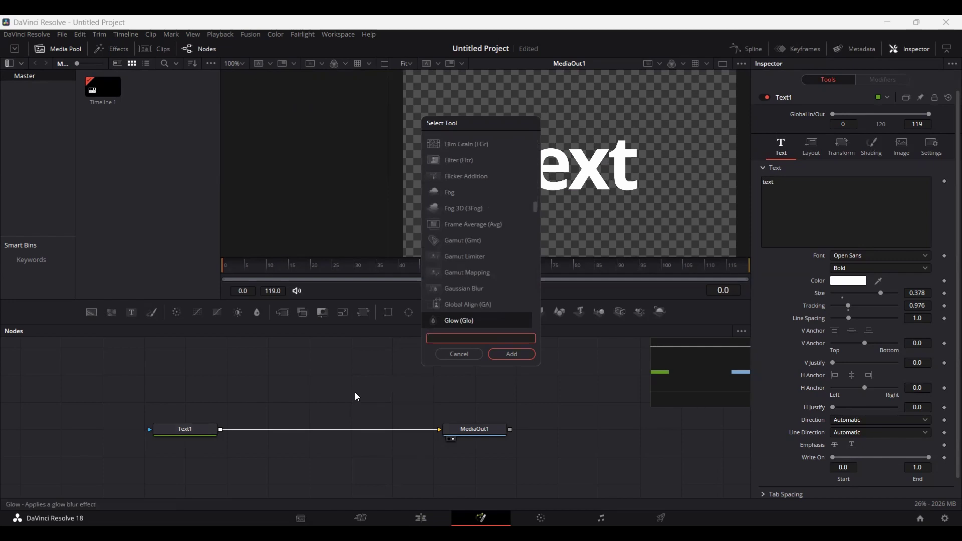
pyautogui.press('Down')
pyautogui.press('Up')
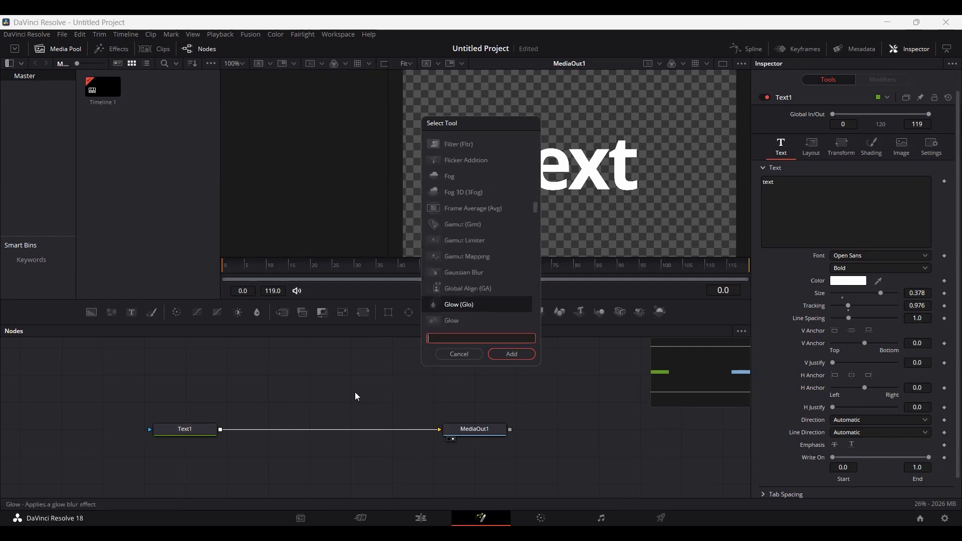
pyautogui.press('Return')
pyautogui.moveTo(358, 422)
pyautogui.mouseDown()
pyautogui.moveTo(317, 436)
pyautogui.moveTo(296, 431)
pyautogui.moveTo(357, 420)
pyautogui.mouseUp()
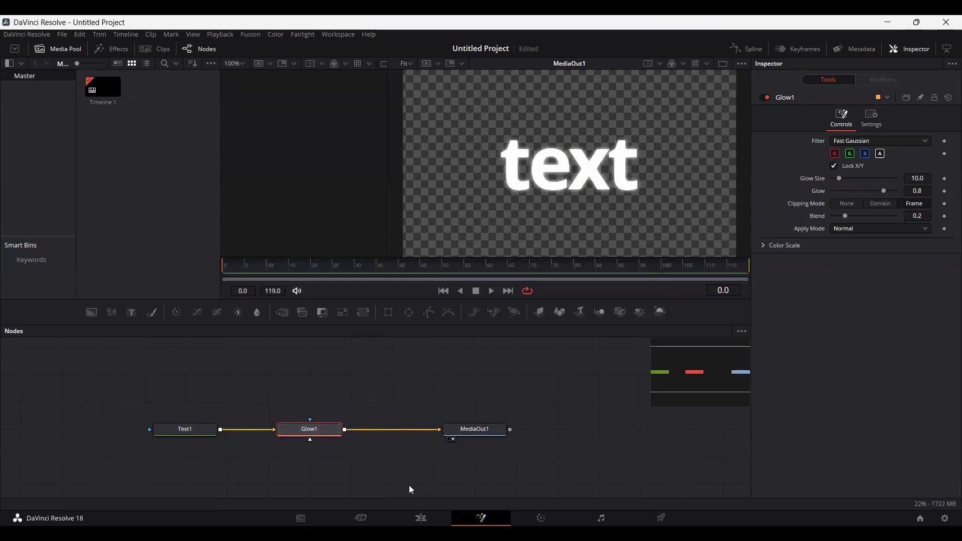
# Search the Edit page's effects library for "glow" and pick out the Resolve FX Light Glow effect under Open FX
pyautogui.click(420, 517)
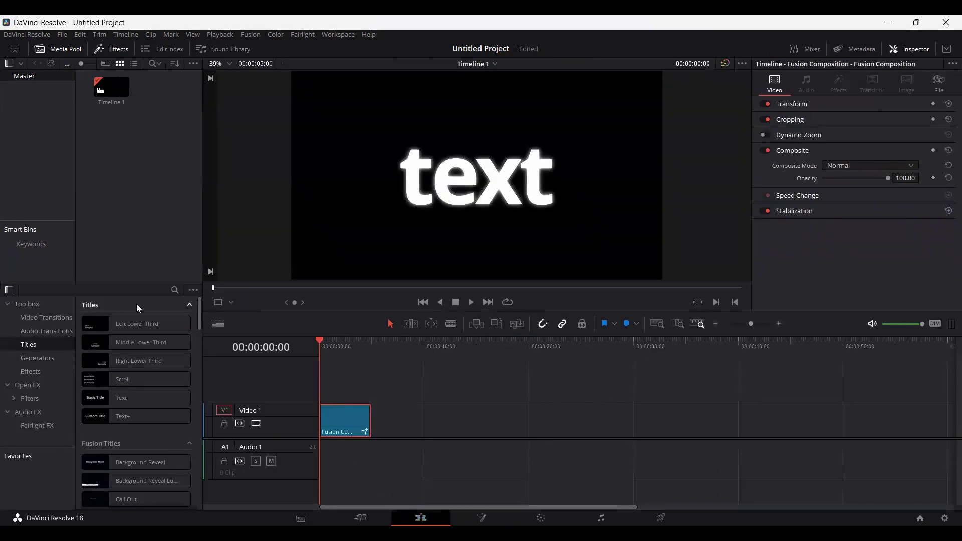
pyautogui.click(175, 290)
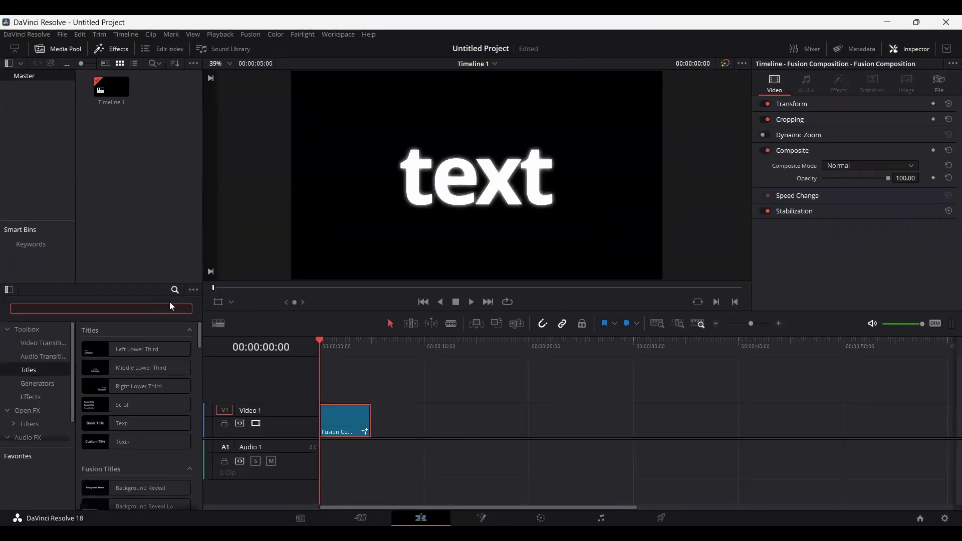
pyautogui.write('gro')
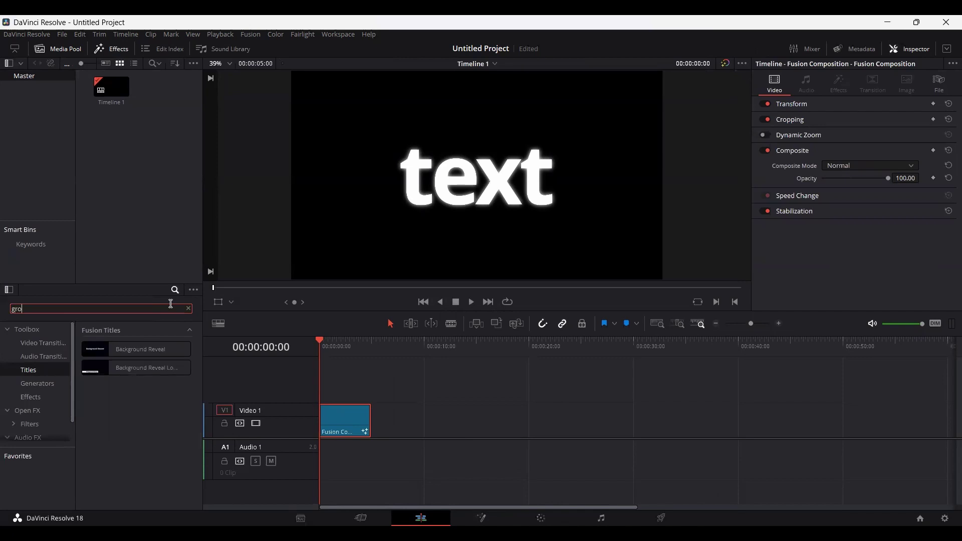
pyautogui.press('BackSpace')
pyautogui.press('BackSpace')
pyautogui.write('low')
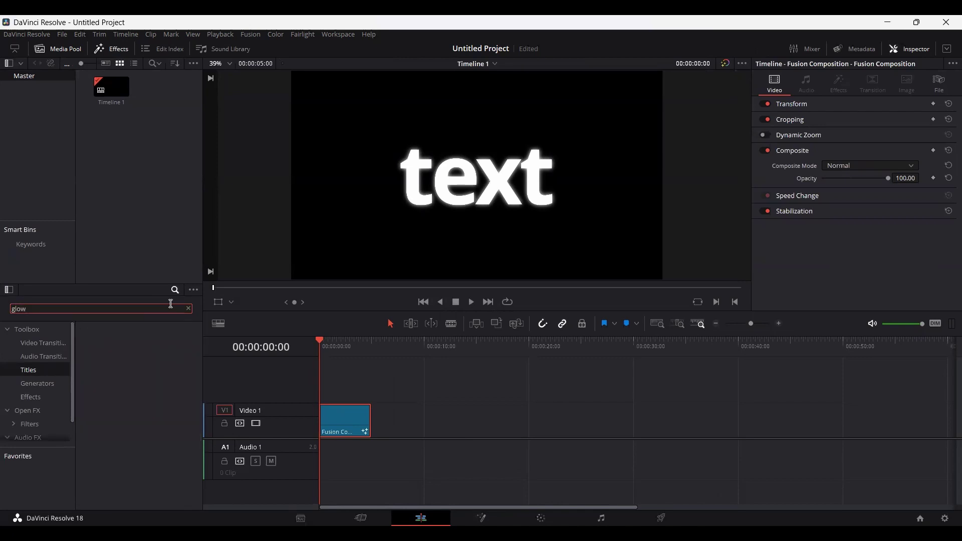
pyautogui.click(31, 385)
pyautogui.click(34, 402)
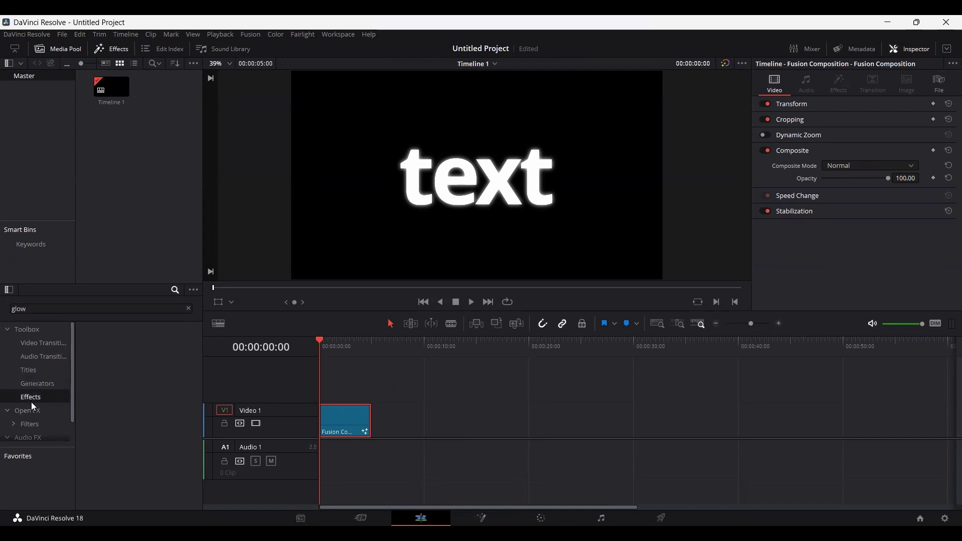
pyautogui.click(33, 412)
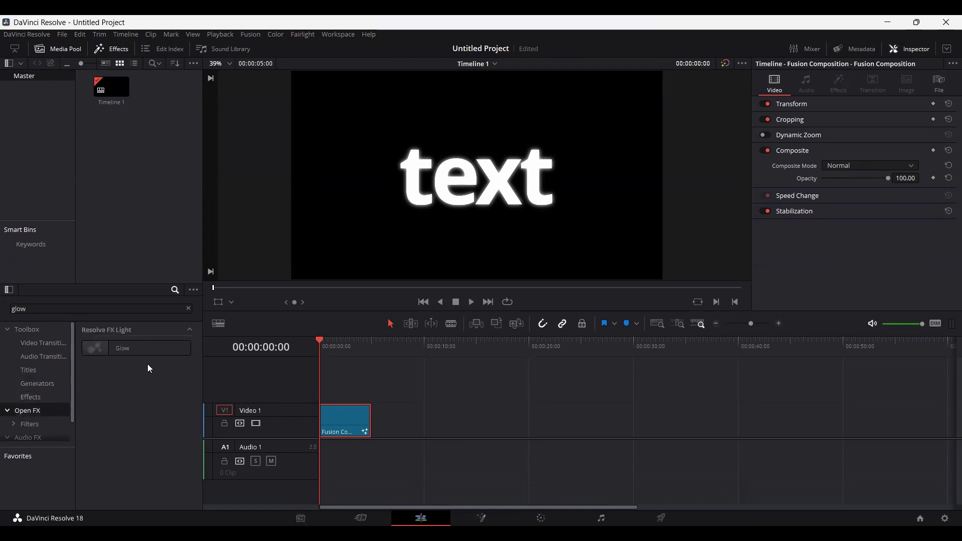
pyautogui.click(131, 349)
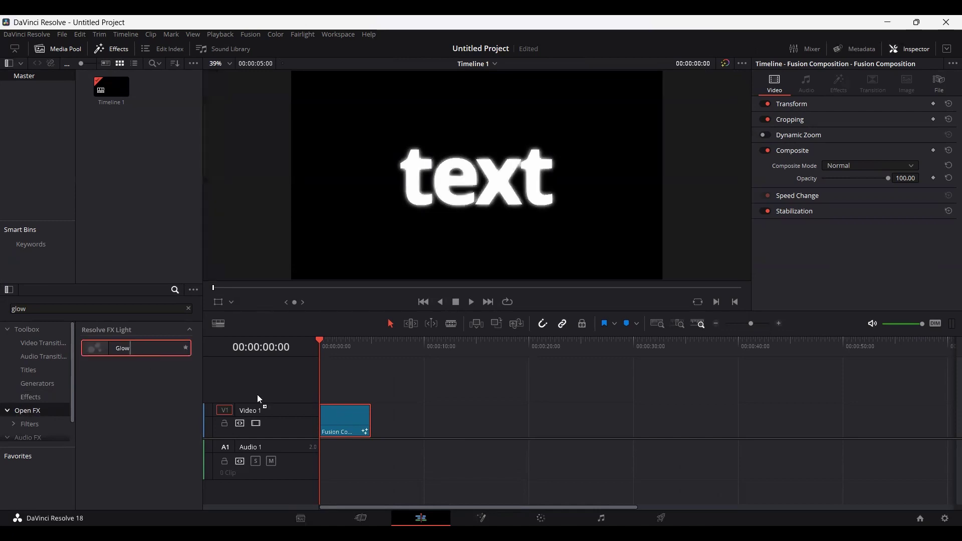
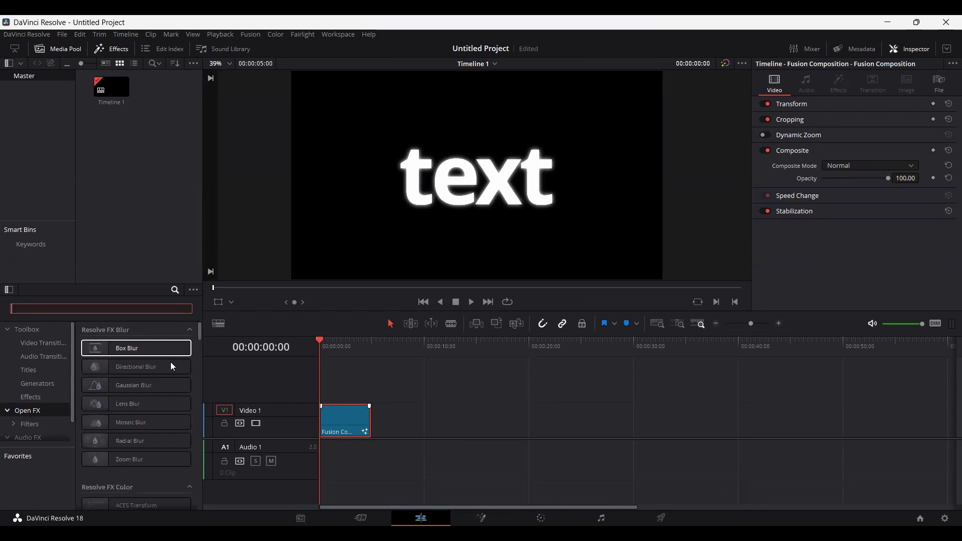
# Save the project from the Fusion page and delete the Glow1 node
pyautogui.click(481, 518)
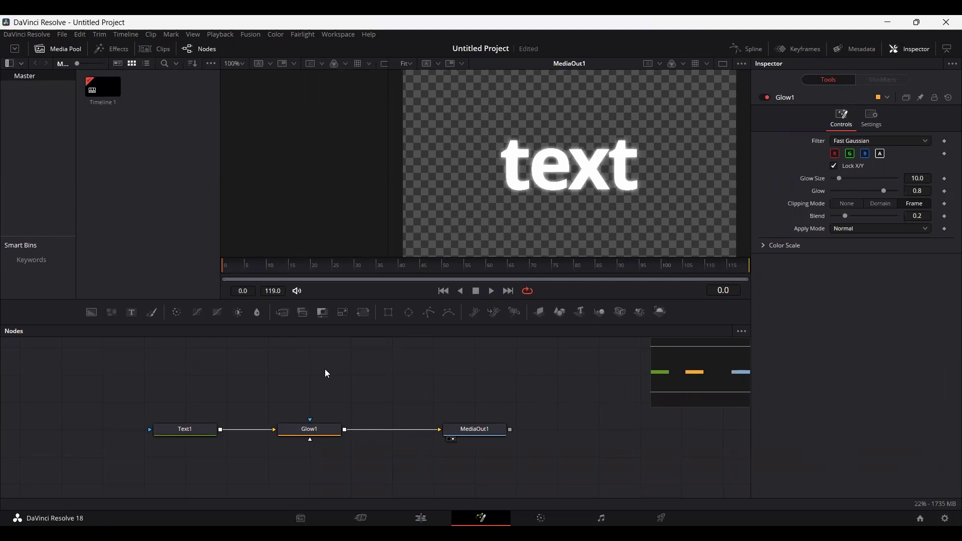
pyautogui.hotkey('ctrl', 's')
pyautogui.click(321, 432)
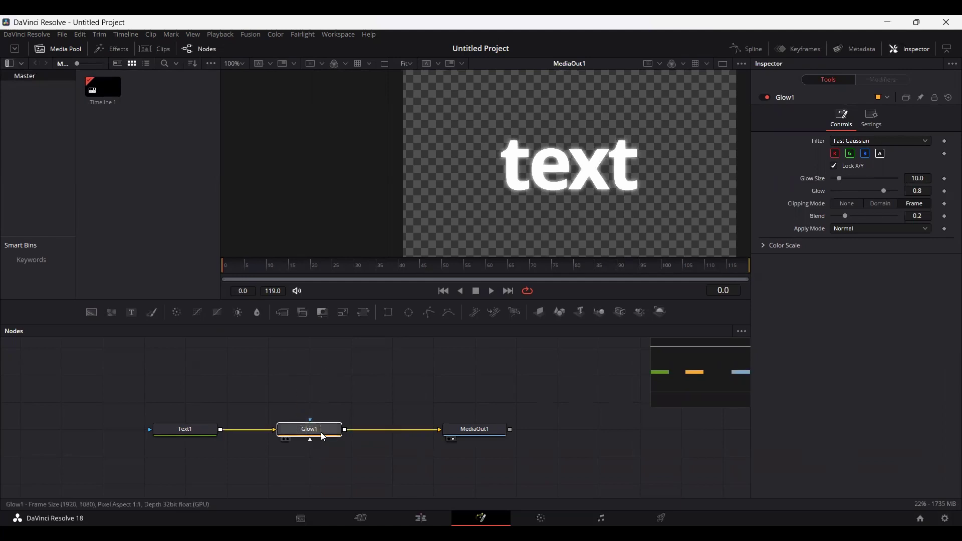
pyautogui.press('Delete')
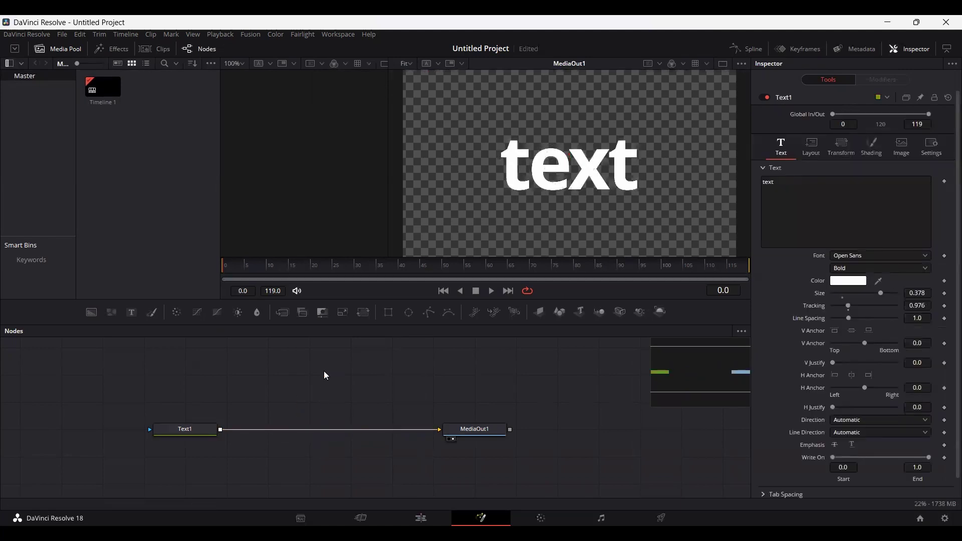
# Insert a Grid Warp (Grd) node between Text1 and MediaOut1 and distort the text by moving its grid points
pyautogui.hotkey('ctrl', 'space')
pyautogui.write('war')
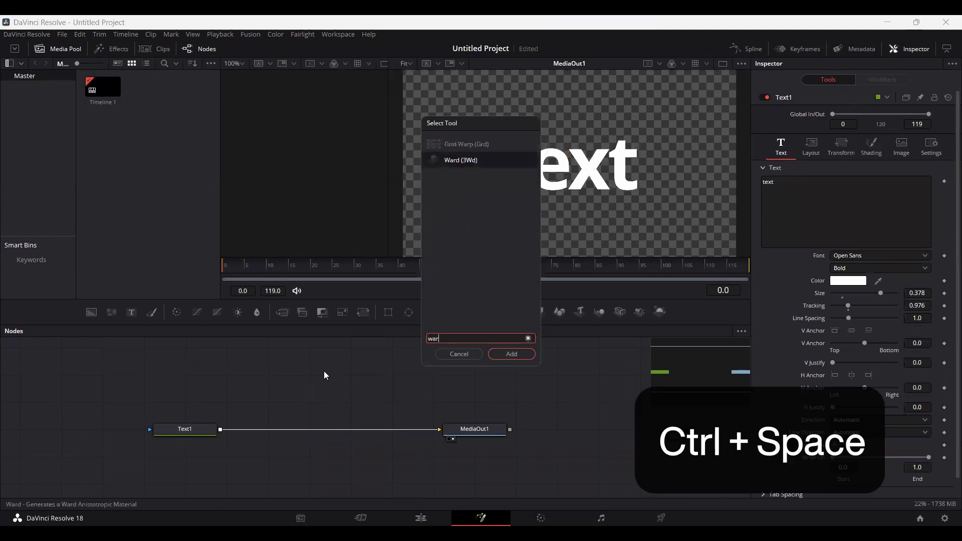
pyautogui.write('p')
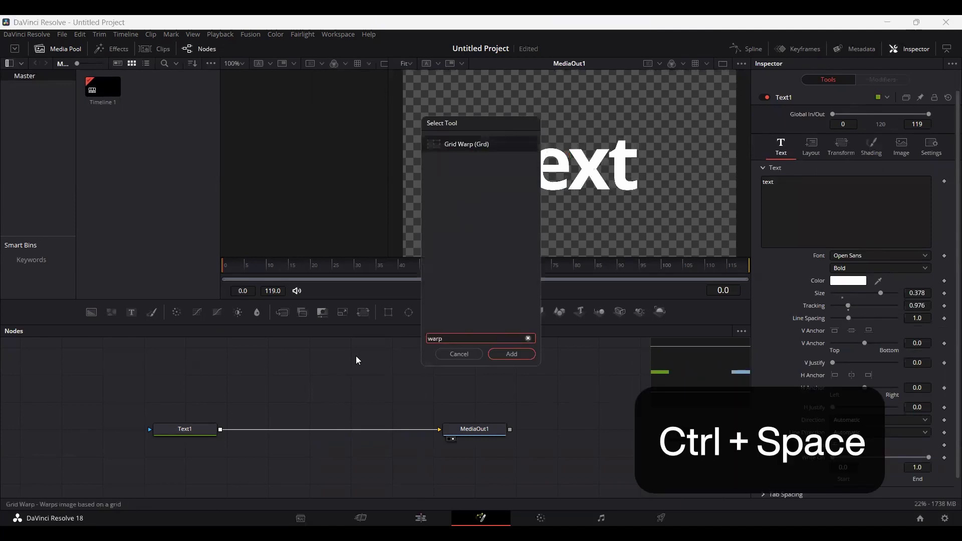
pyautogui.click(500, 355)
pyautogui.moveTo(327, 380); pyautogui.dragTo(310, 429)
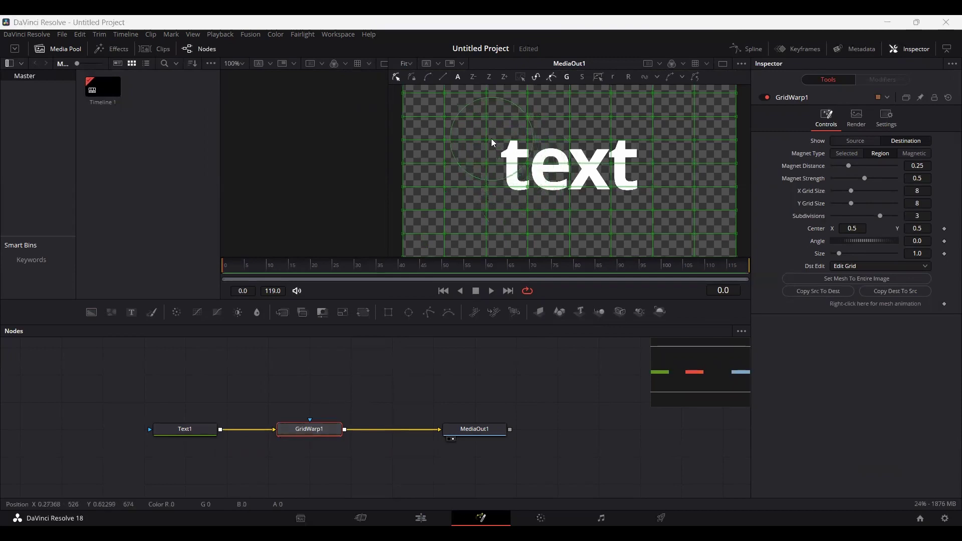
pyautogui.moveTo(488, 140)
pyautogui.mouseDown()
pyautogui.moveTo(495, 192)
pyautogui.moveTo(481, 207)
pyautogui.moveTo(529, 191)
pyautogui.moveTo(541, 201)
pyautogui.moveTo(568, 134)
pyautogui.moveTo(589, 166)
pyautogui.moveTo(675, 147)
pyautogui.moveTo(654, 178)
pyautogui.moveTo(661, 196)
pyautogui.mouseUp()
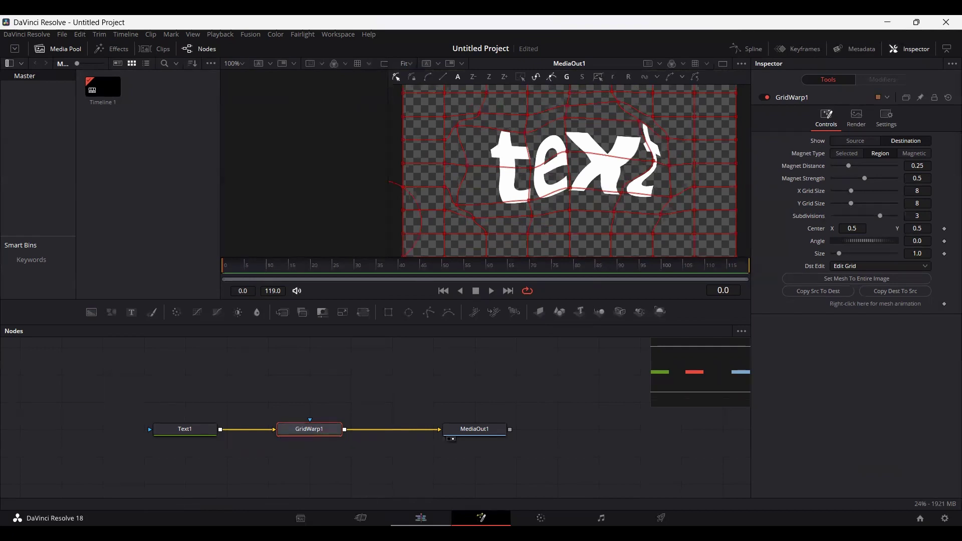
# Search the Edit page's effects library for "grid", then shorten the search term to "gr"
pyautogui.click(421, 518)
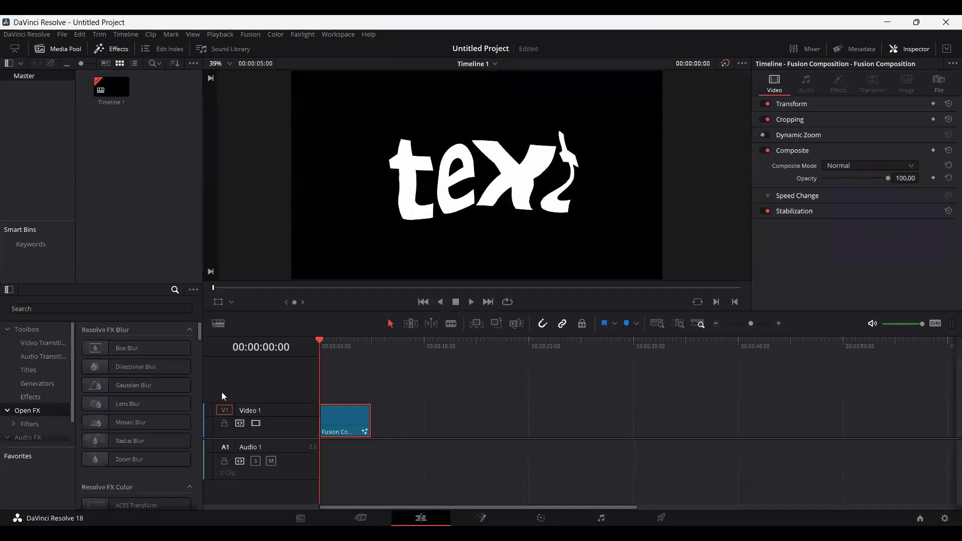
pyautogui.click(128, 310)
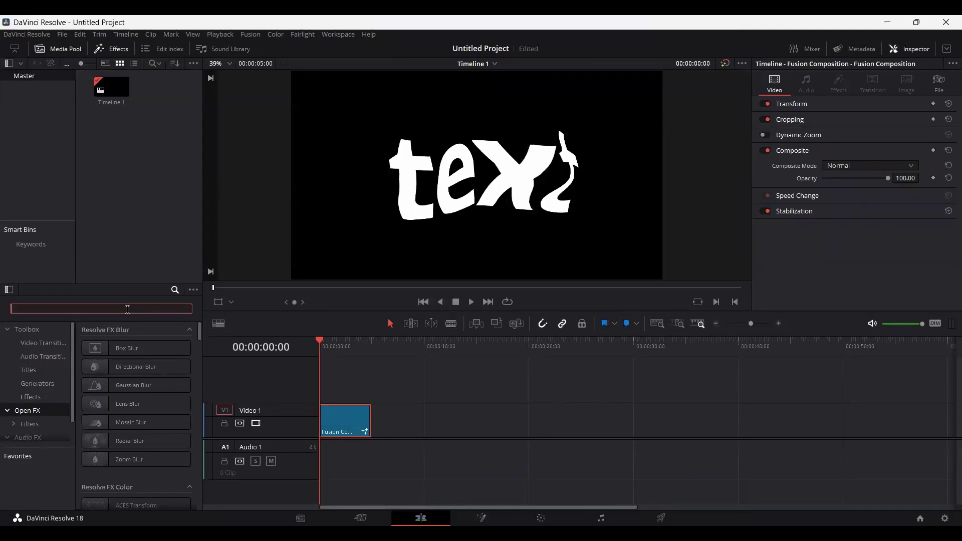
pyautogui.write('grid')
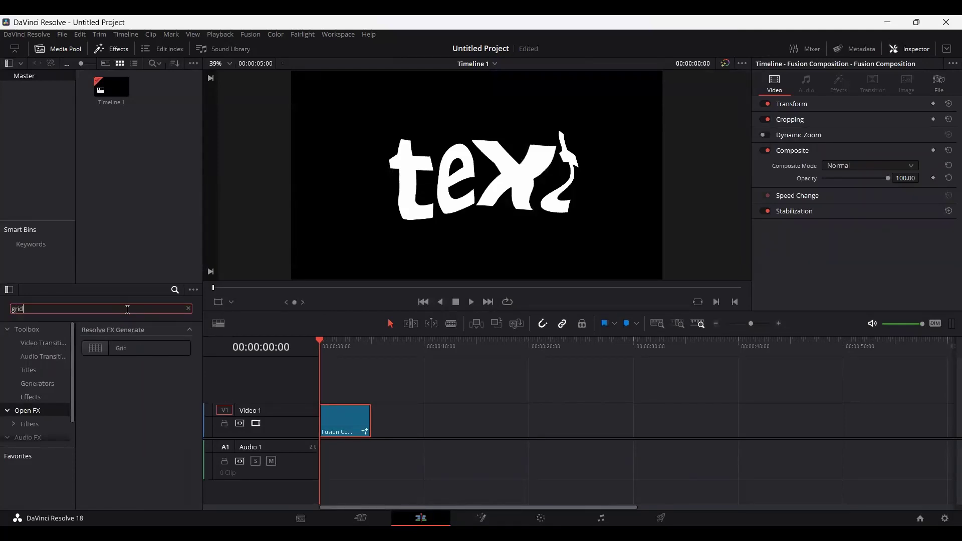
pyautogui.press('BackSpace')
pyautogui.press('BackSpace')
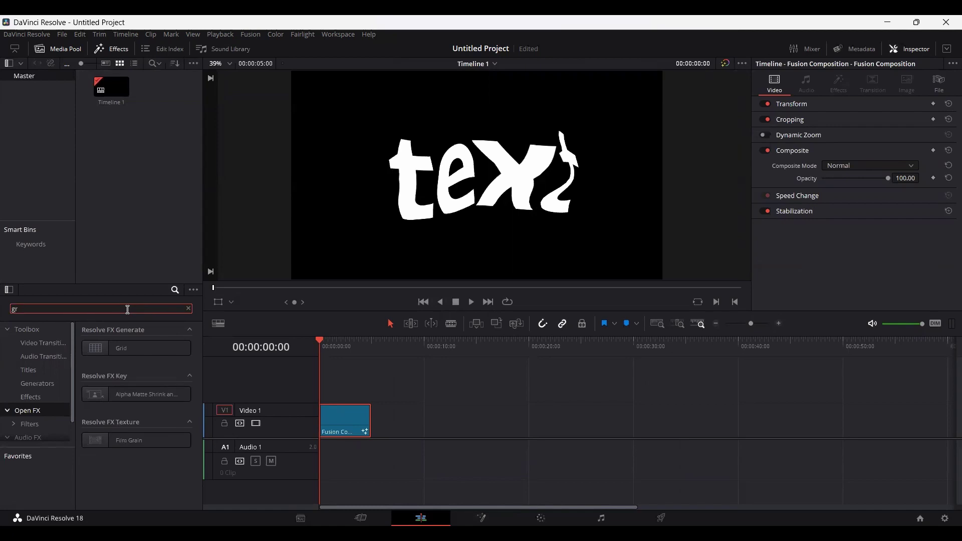
# Check the "gr" matches across the Toolbox, Open FX and Audio FX categories for a grid warp effect, then clear the search
pyautogui.click(20, 343)
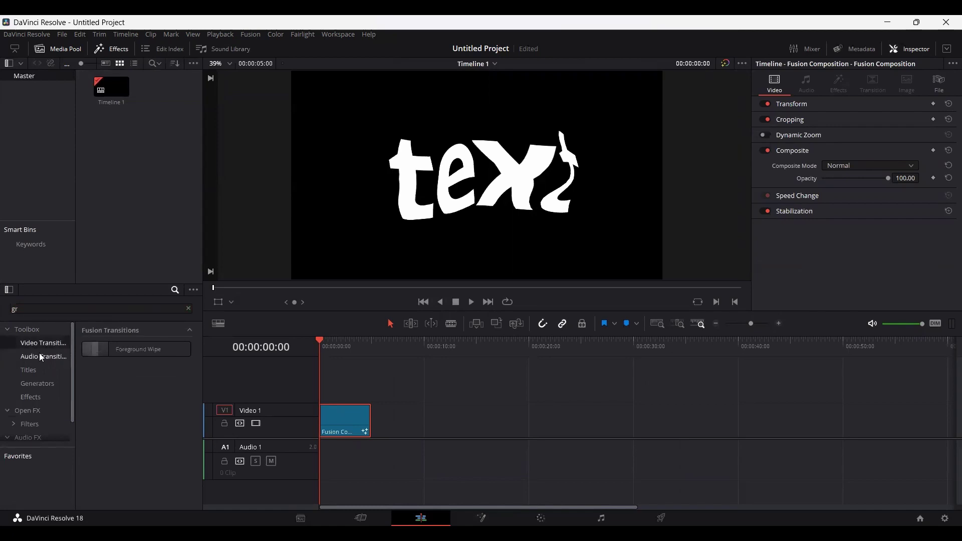
pyautogui.click(39, 353)
pyautogui.click(40, 364)
pyautogui.click(43, 385)
pyautogui.click(45, 401)
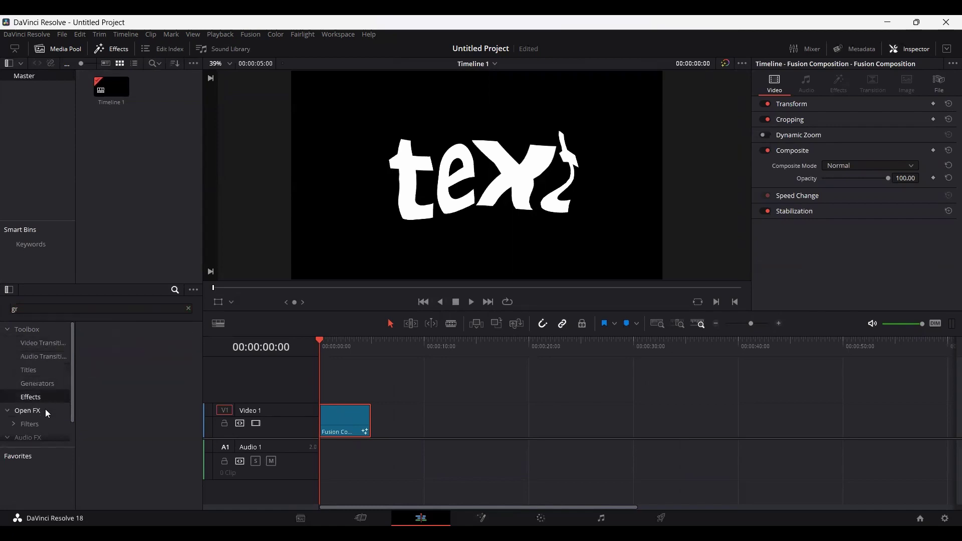
pyautogui.click(46, 411)
pyautogui.scroll(-1, 45, 421)
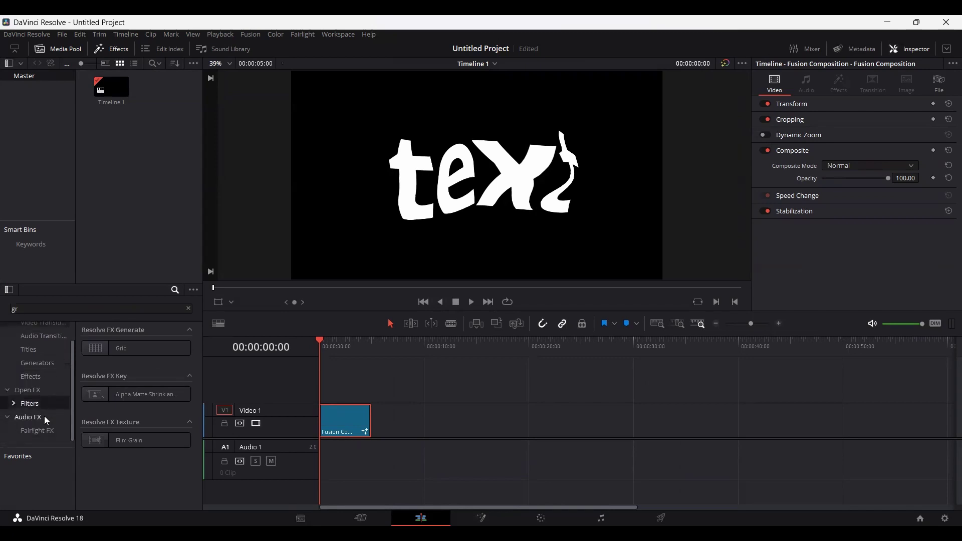
pyautogui.click(44, 415)
pyautogui.click(42, 393)
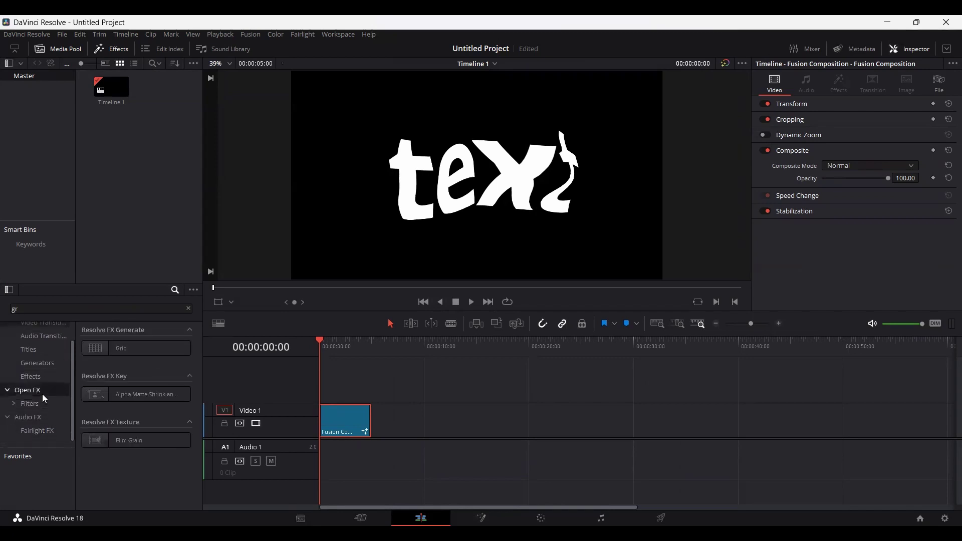
pyautogui.scroll(1, 42, 394)
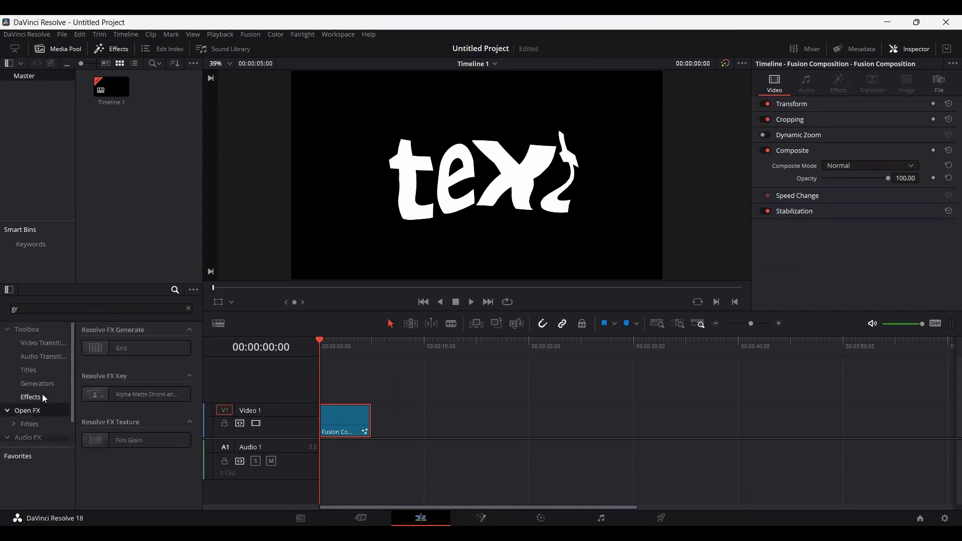
pyautogui.click(189, 308)
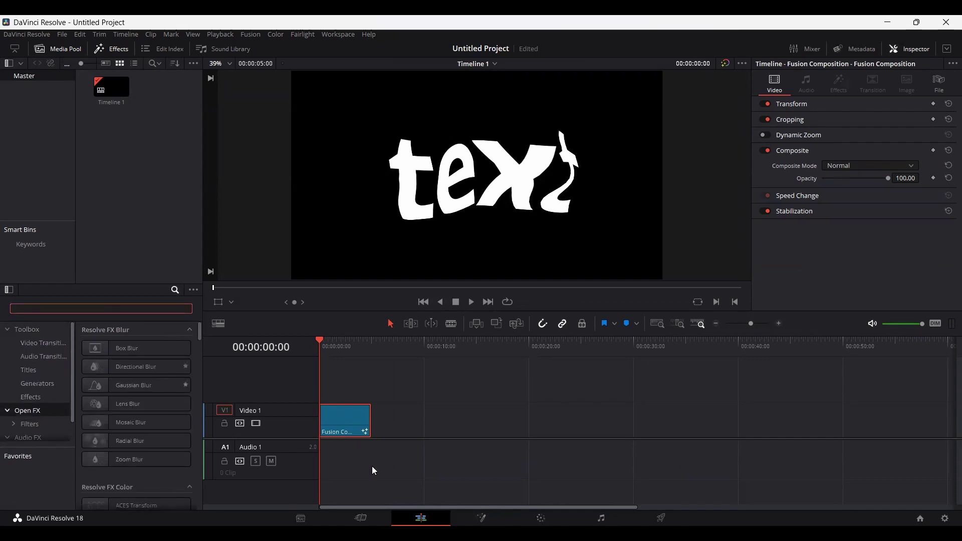
# Delete the GridWarp1 node from the Fusion composition and return to the Edit page
pyautogui.click(481, 518)
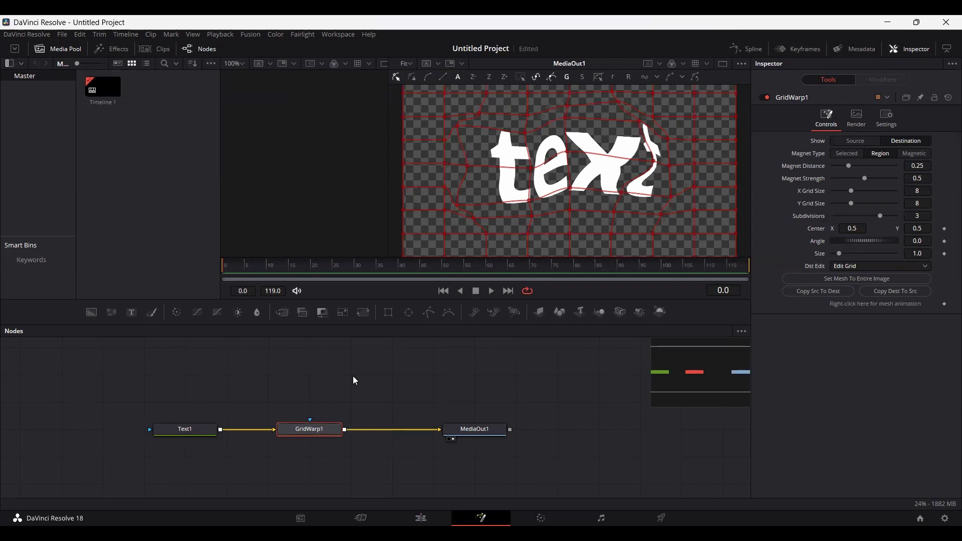
pyautogui.click(292, 385)
pyautogui.click(314, 434)
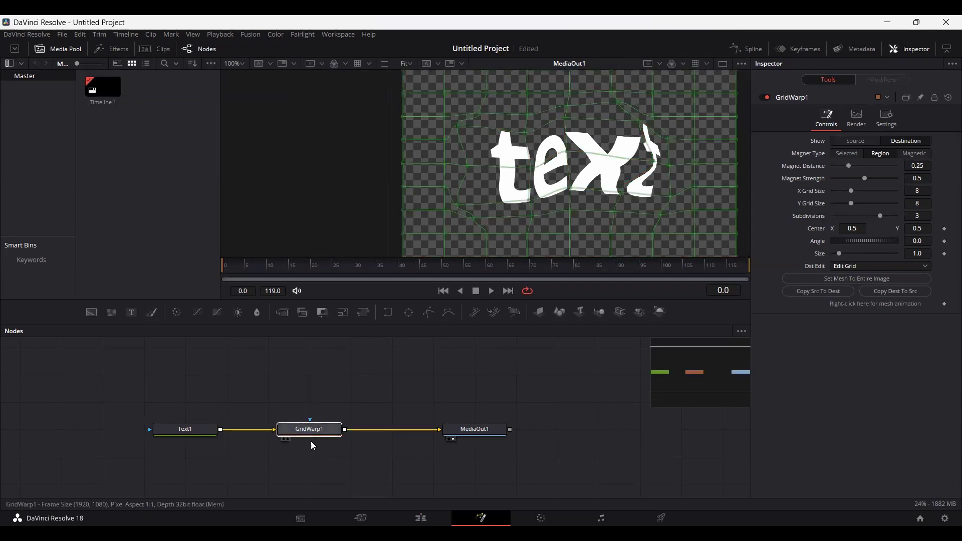
pyautogui.press('Delete')
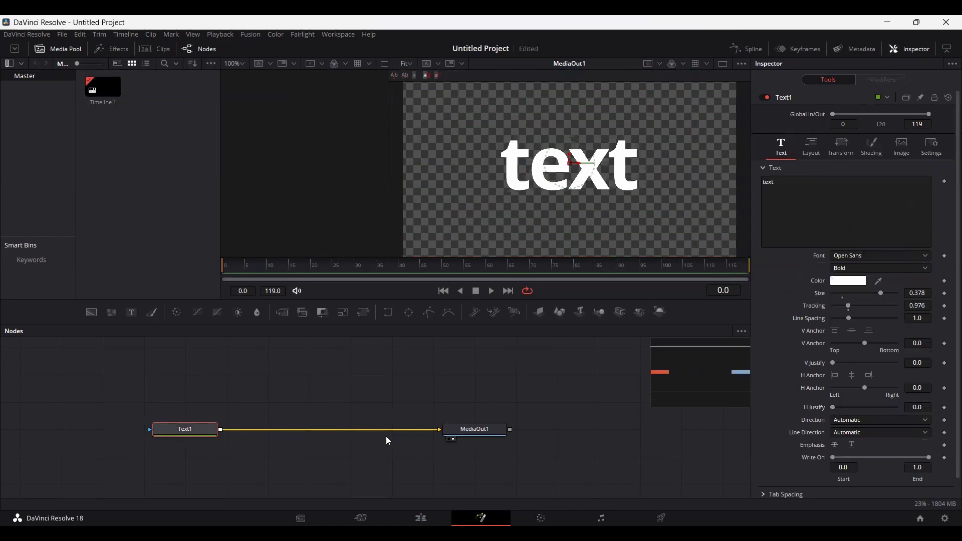
pyautogui.click(421, 518)
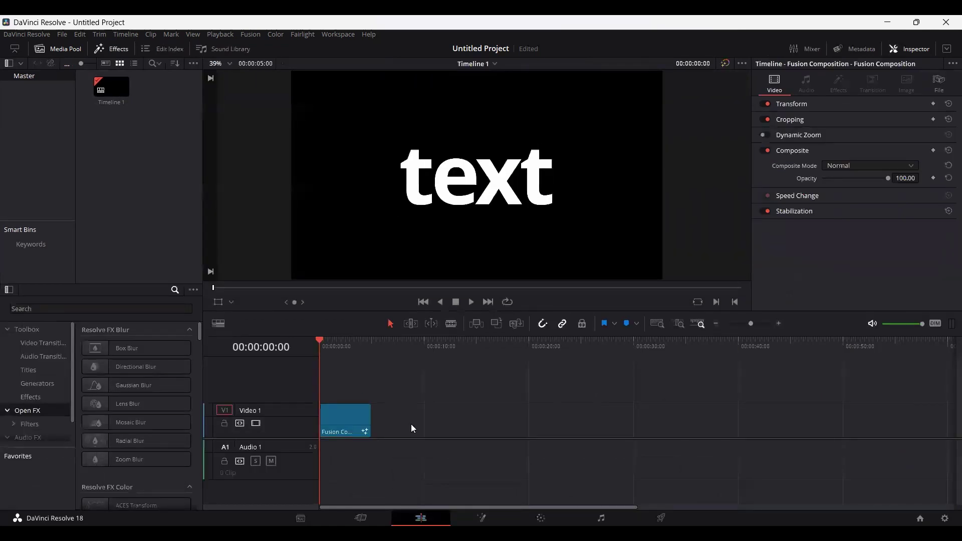